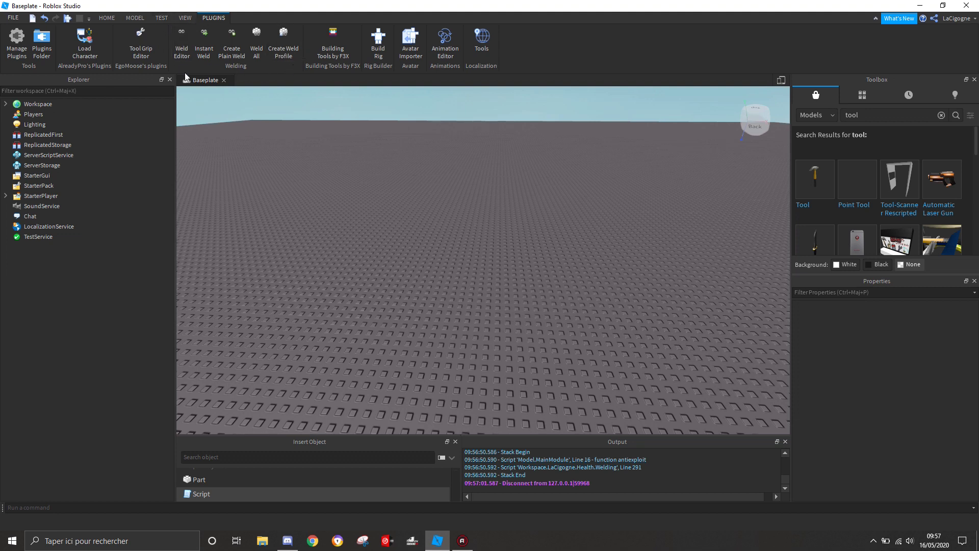
{"action": "left_click", "coordinate": [141, 51]}
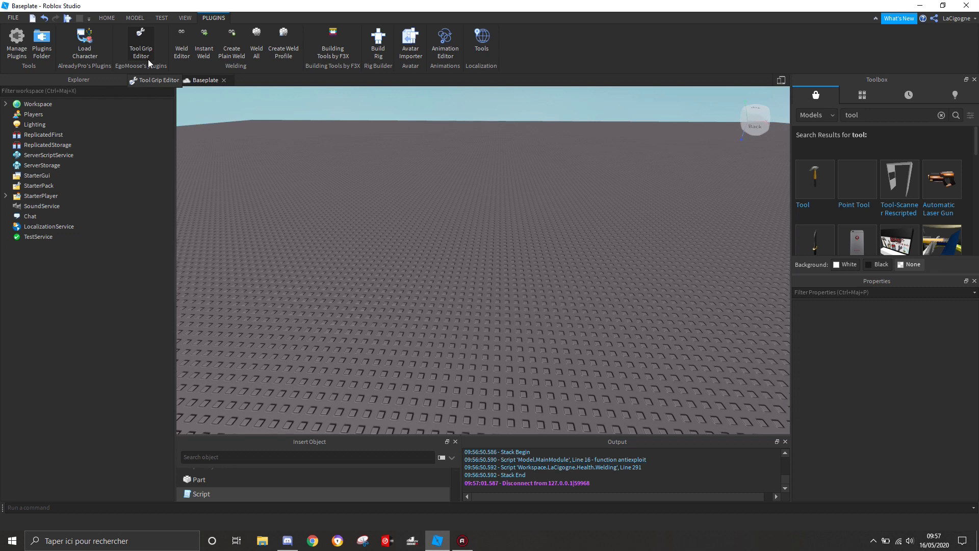
{"action": "left_click", "coordinate": [148, 59]}
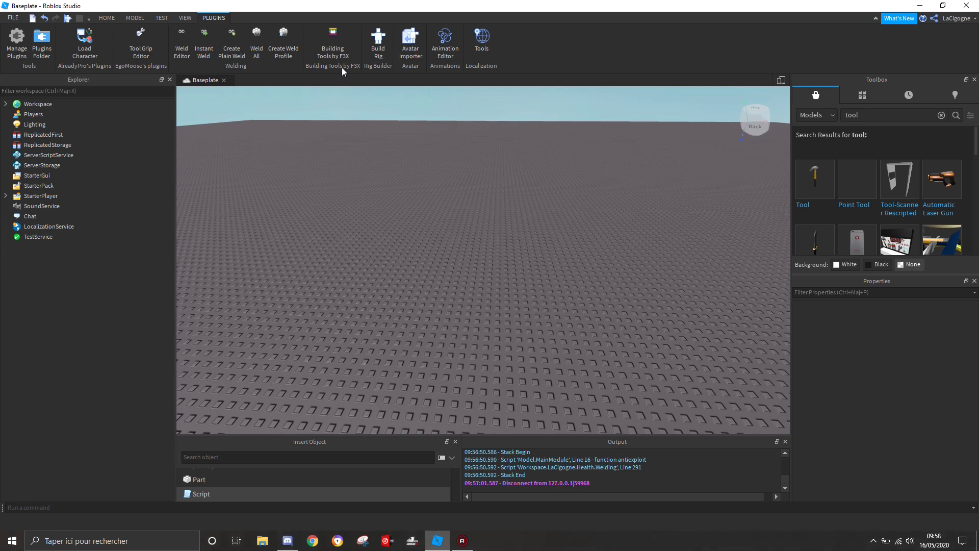
Step: Insert a block part on the baseplate, select it and close the Toolbox
{"action": "left_click", "coordinate": [102, 19]}
{"action": "left_click", "coordinate": [279, 39]}
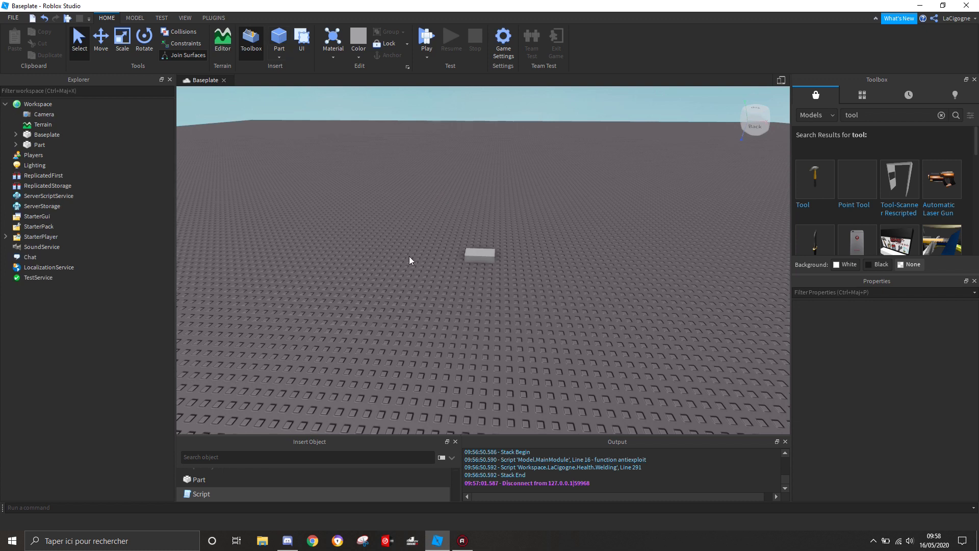
{"action": "left_click", "coordinate": [487, 251]}
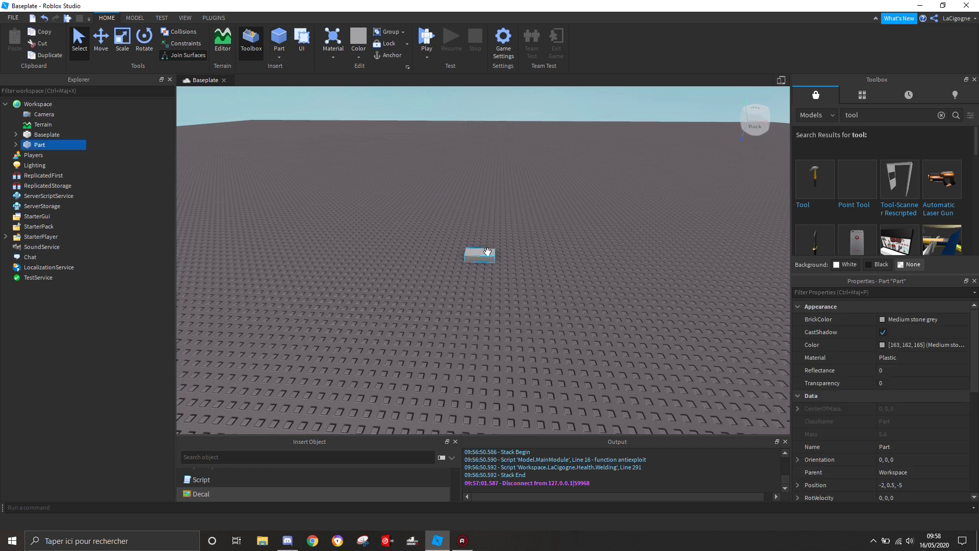
{"action": "left_click", "coordinate": [974, 79]}
Step: Scale the part to 23 × 1 × 4 studs and color it Pastel green
{"action": "key", "text": "ctrl+3"}
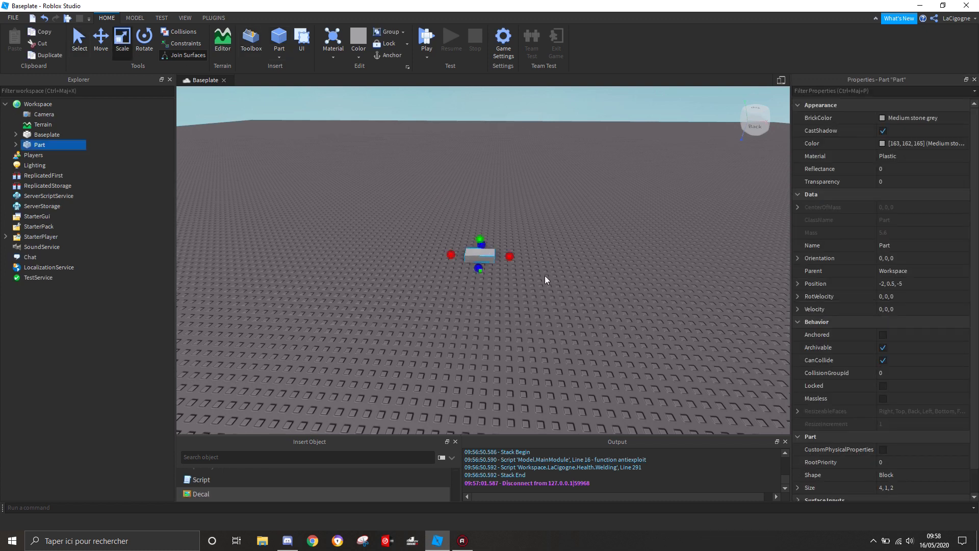
{"action": "left_click_drag", "start_coordinate": [506, 255], "coordinate": [660, 306]}
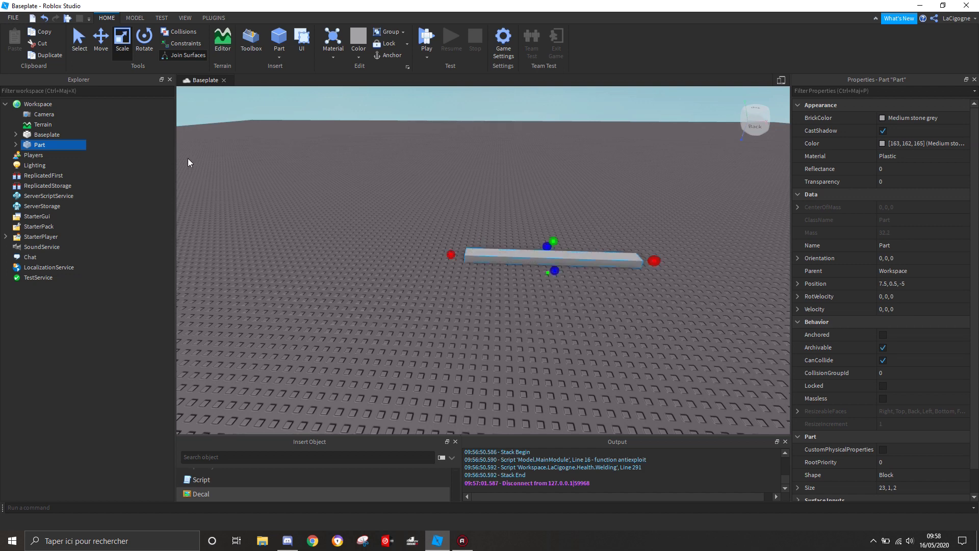
{"action": "left_click", "coordinate": [141, 18]}
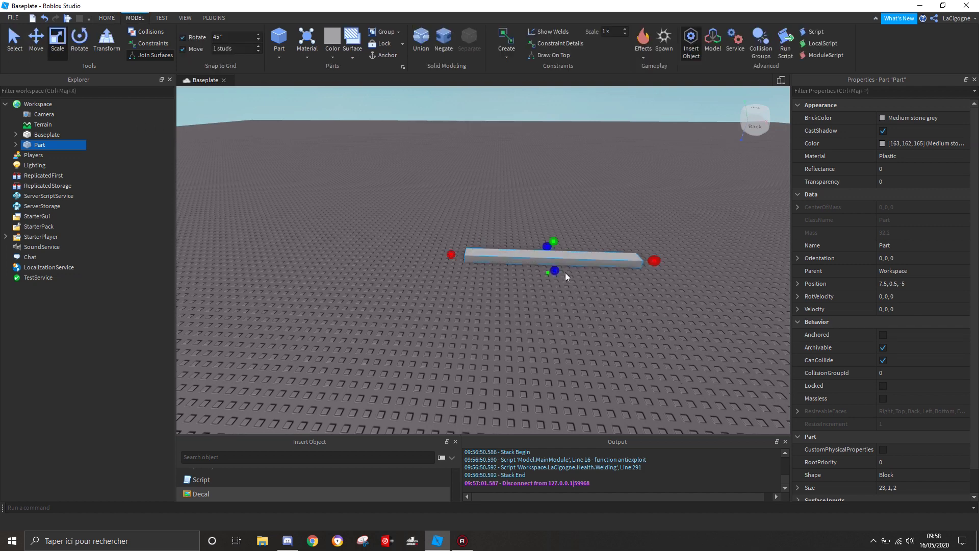
{"action": "left_click_drag", "start_coordinate": [554, 269], "coordinate": [553, 291]}
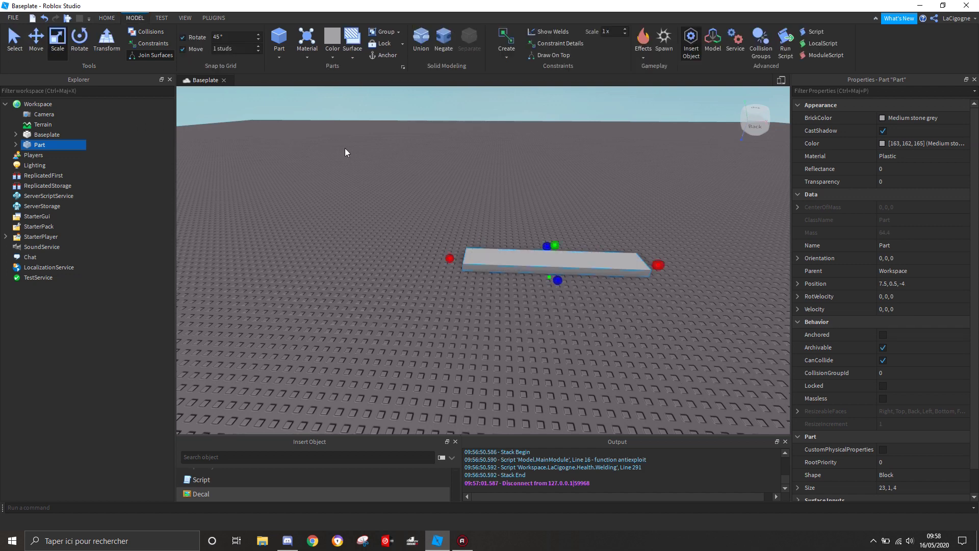
{"action": "left_click", "coordinate": [335, 54]}
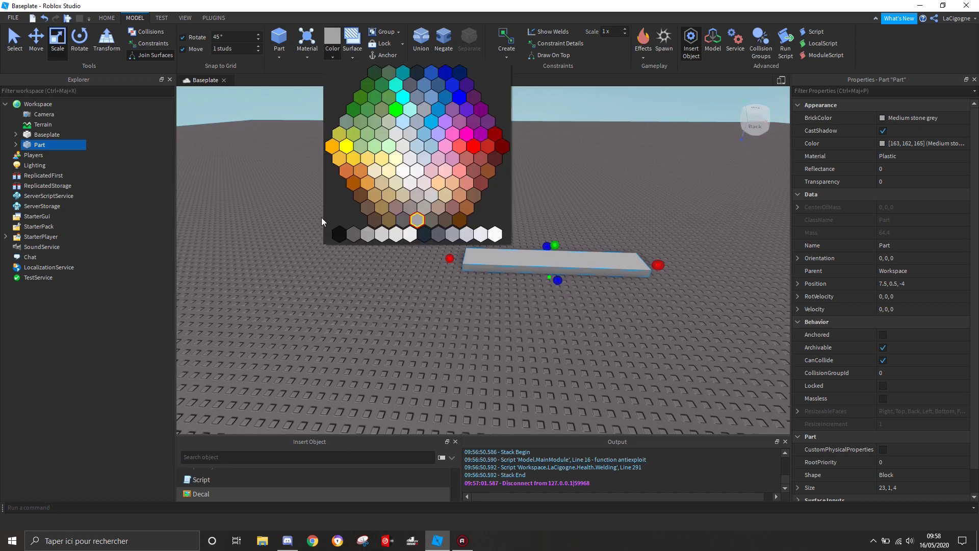
{"action": "left_click", "coordinate": [388, 143]}
Step: Duplicate the pastel green strip and move the copy 4 studs along Z so it sits flush beside the original
{"action": "right_click_drag", "start_coordinate": [517, 388], "coordinate": [448, 308]}
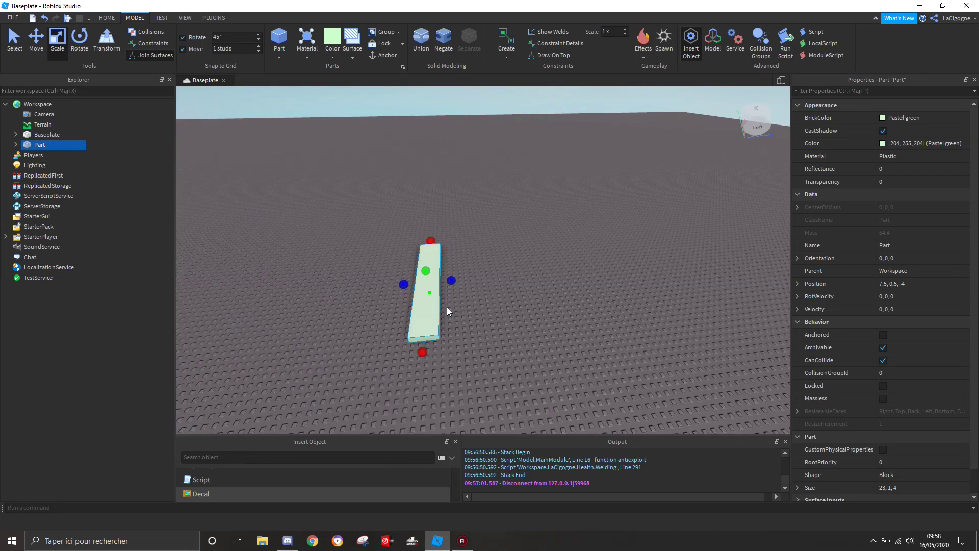
{"action": "key", "text": "ctrl+d"}
{"action": "left_click", "coordinate": [36, 40]}
{"action": "left_click_drag", "start_coordinate": [493, 277], "coordinate": [509, 279]}
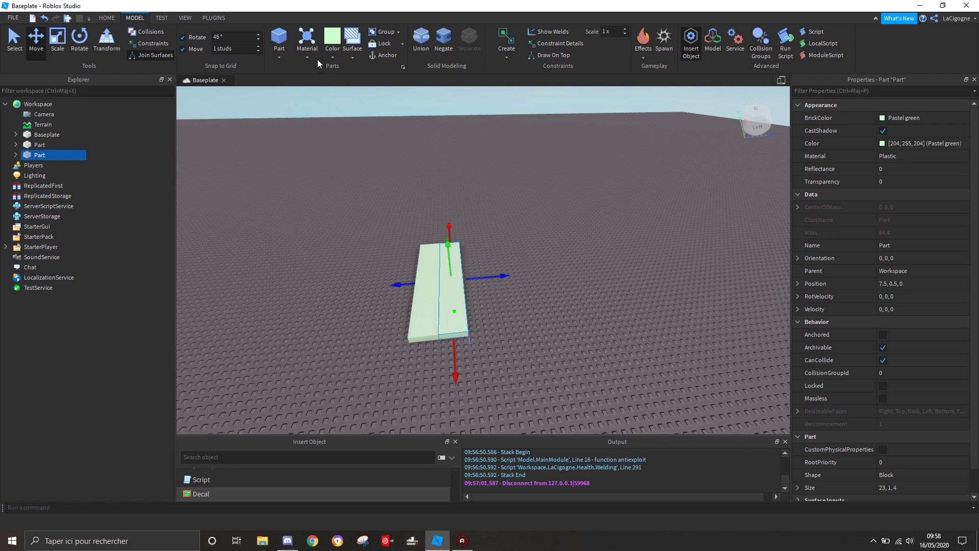
Step: Color the duplicated strip a darker green and narrow it to about half its width, keeping it against the pastel strip
{"action": "left_click", "coordinate": [332, 56]}
{"action": "left_click", "coordinate": [361, 107]}
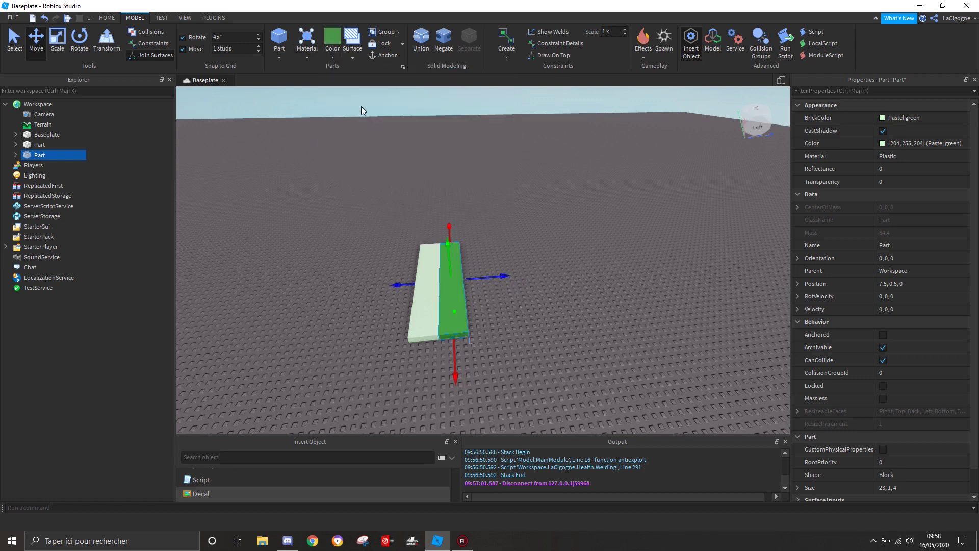
{"action": "left_click", "coordinate": [58, 40]}
{"action": "left_click_drag", "start_coordinate": [474, 278], "coordinate": [459, 281]}
Step: Duplicate the pastel green strip, place the copy on the other side of the dark green stripe and widen it into a large panel
{"action": "left_click", "coordinate": [423, 306]}
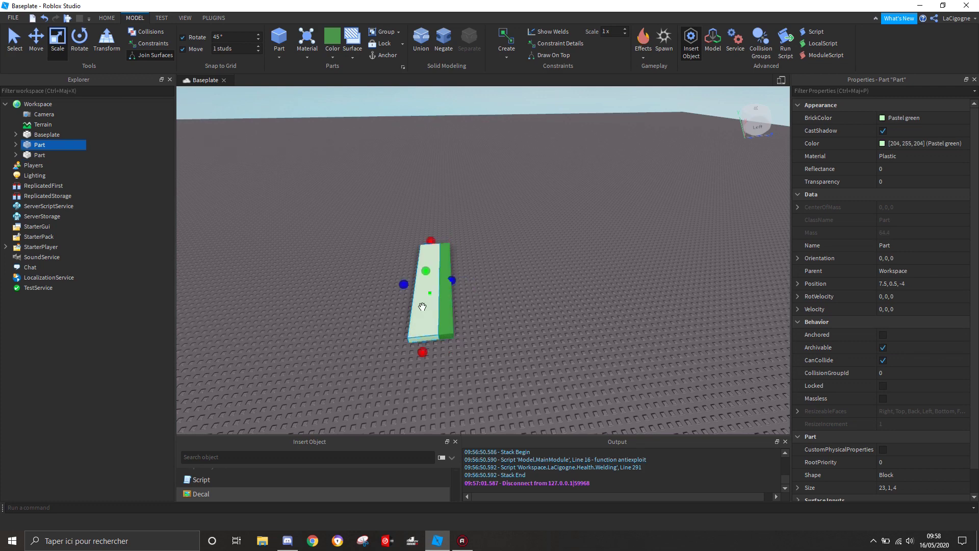
{"action": "key", "text": "ctrl+d"}
{"action": "key", "text": "ctrl+2"}
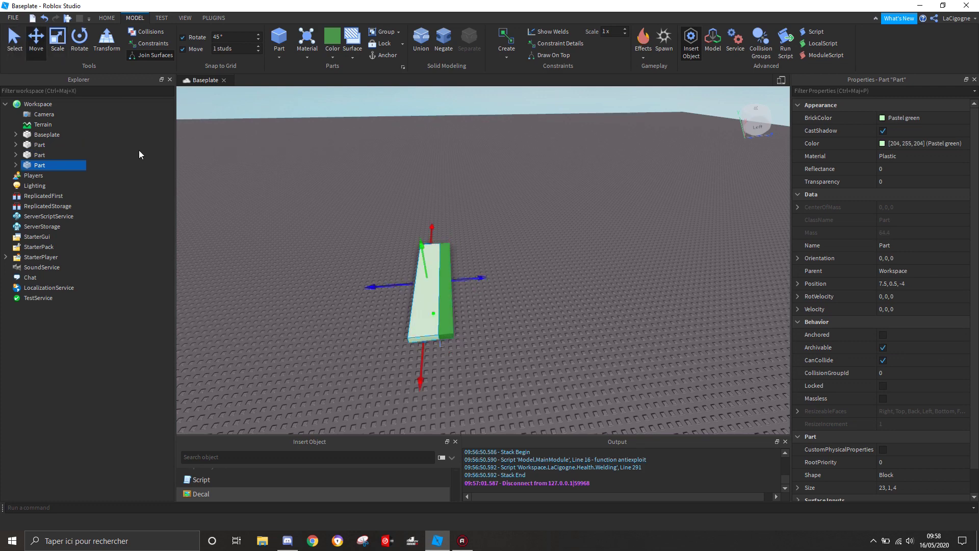
{"action": "left_click_drag", "start_coordinate": [480, 277], "coordinate": [533, 275]}
{"action": "key", "text": "ctrl+3"}
{"action": "left_click", "coordinate": [567, 349]}
{"action": "right_click_drag", "start_coordinate": [567, 348], "coordinate": [629, 326]}
{"action": "scroll", "coordinate": [594, 340], "scroll_direction": "down", "scroll_amount": 3}
{"action": "key", "text": "d"}
{"action": "scroll", "coordinate": [629, 326], "scroll_direction": "up", "scroll_amount": 5}
{"action": "scroll", "coordinate": [628, 327], "scroll_direction": "up", "scroll_amount": 3}
{"action": "scroll", "coordinate": [629, 326], "scroll_direction": "up", "scroll_amount": 1}
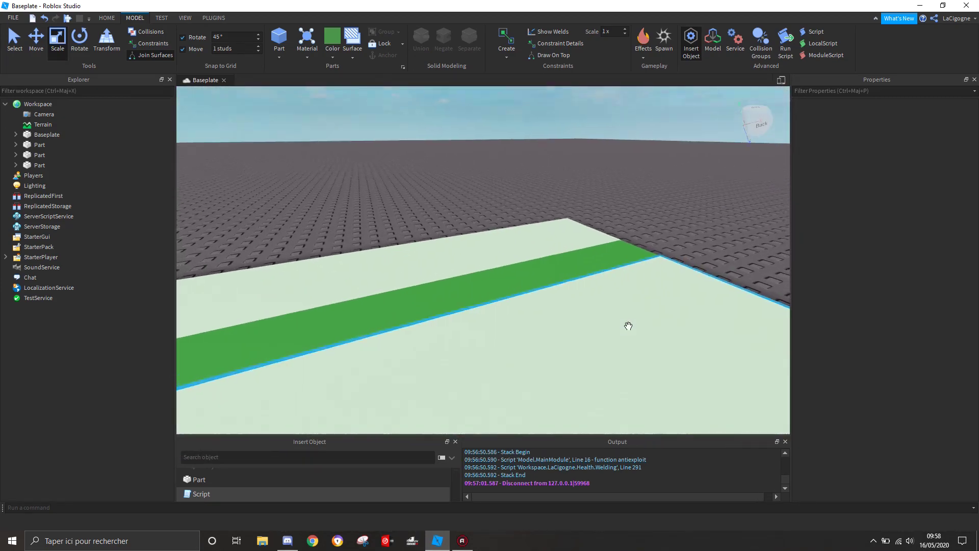
Step: Scale all three parts down together into a tiny card whose large panel measures 1.15 × 0.05 × 0.65 studs
{"action": "scroll", "coordinate": [628, 327], "scroll_direction": "down", "scroll_amount": 10}
{"action": "left_click_drag", "start_coordinate": [323, 186], "coordinate": [715, 367]}
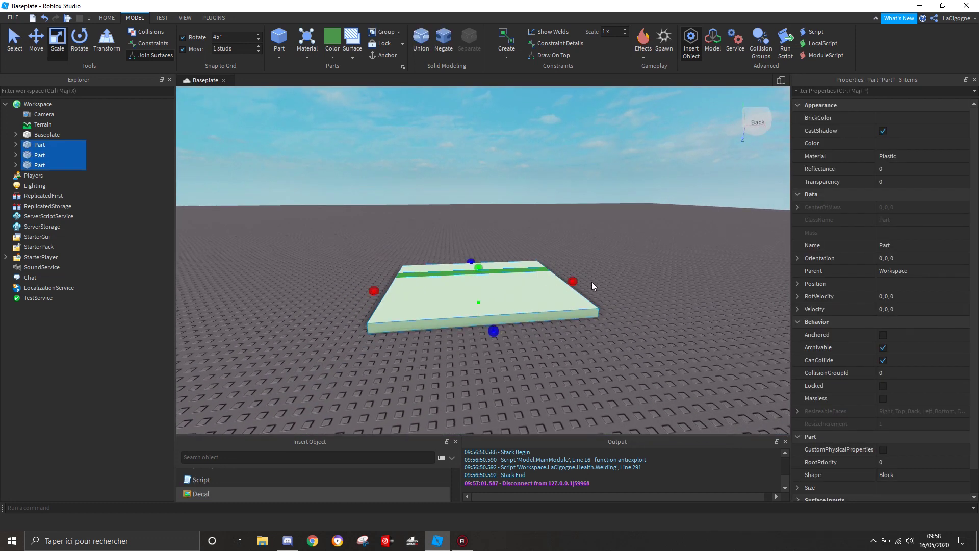
{"action": "left_click_drag", "start_coordinate": [573, 281], "coordinate": [390, 313], "text": "shift"}
{"action": "right_click_drag", "start_coordinate": [395, 311], "coordinate": [394, 312]}
{"action": "scroll", "coordinate": [395, 311], "scroll_direction": "up", "scroll_amount": 8}
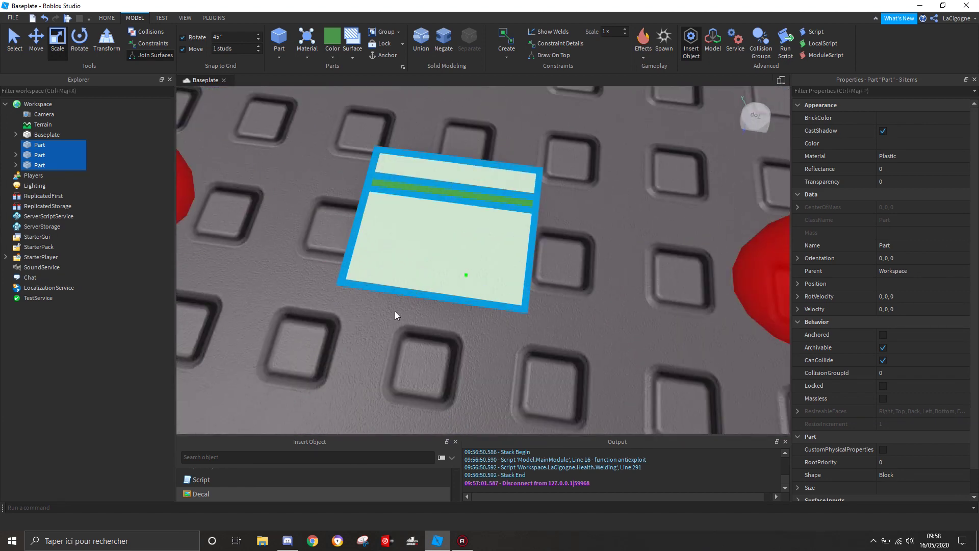
Step: Change the material of all three card parts to Smooth Plastic
{"action": "left_click", "coordinate": [332, 60]}
{"action": "left_click", "coordinate": [307, 56]}
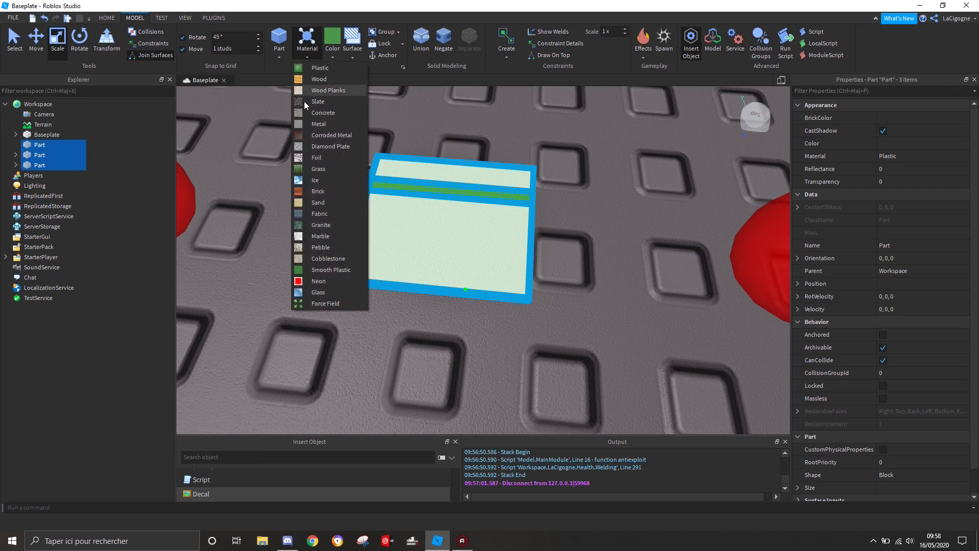
{"action": "left_click", "coordinate": [325, 270]}
{"action": "scroll", "coordinate": [323, 261], "scroll_direction": "up", "scroll_amount": 5}
{"action": "right_click_drag", "start_coordinate": [322, 262], "coordinate": [322, 261]}
{"action": "scroll", "coordinate": [323, 261], "scroll_direction": "down", "scroll_amount": 6}
{"action": "left_click", "coordinate": [315, 303]}
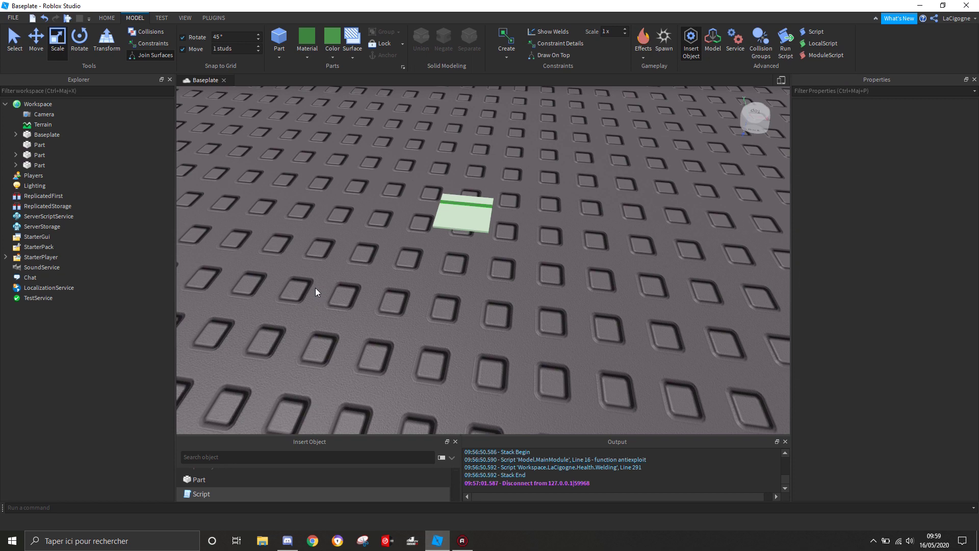
{"action": "left_click_drag", "start_coordinate": [336, 151], "coordinate": [554, 298]}
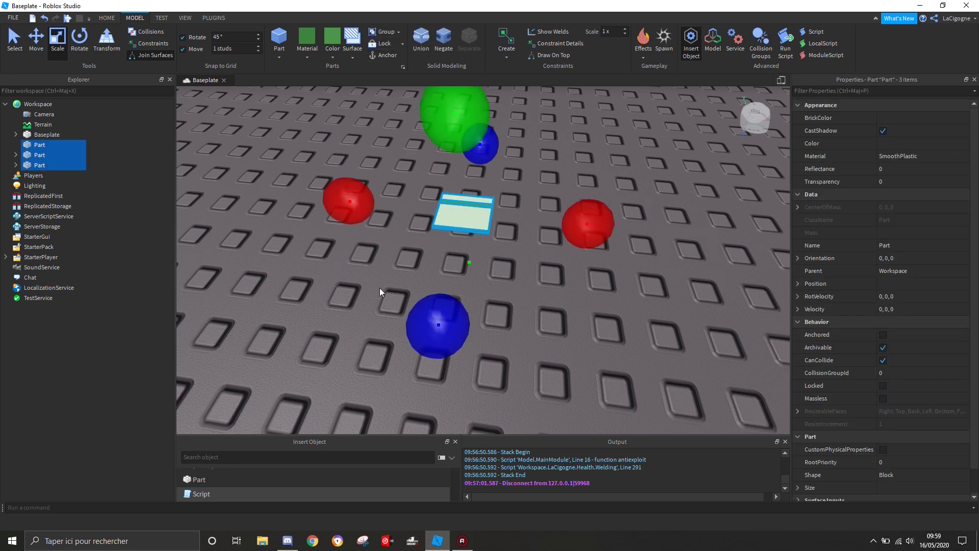
{"action": "left_click", "coordinate": [387, 245]}
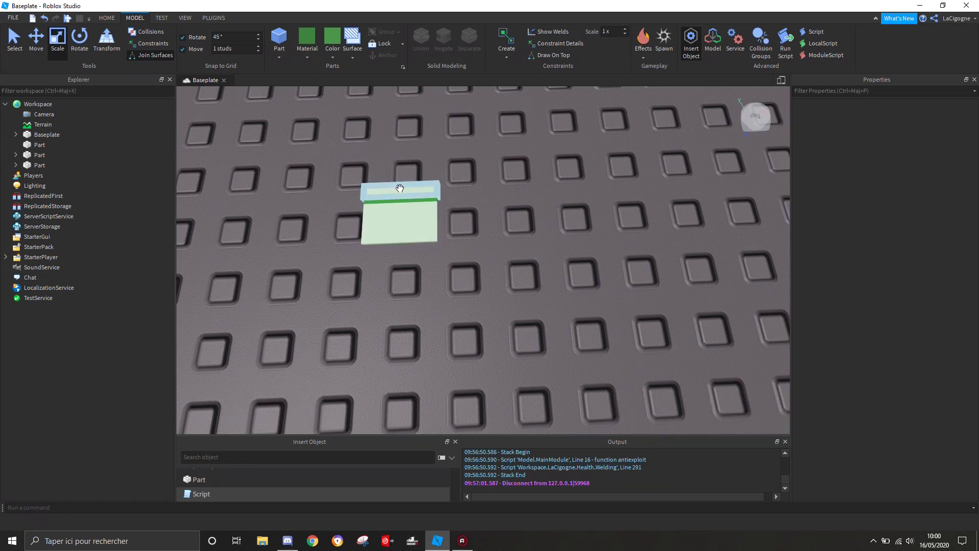
Step: Rename the card's large pastel green panel as Handle
{"action": "left_click", "coordinate": [438, 230]}
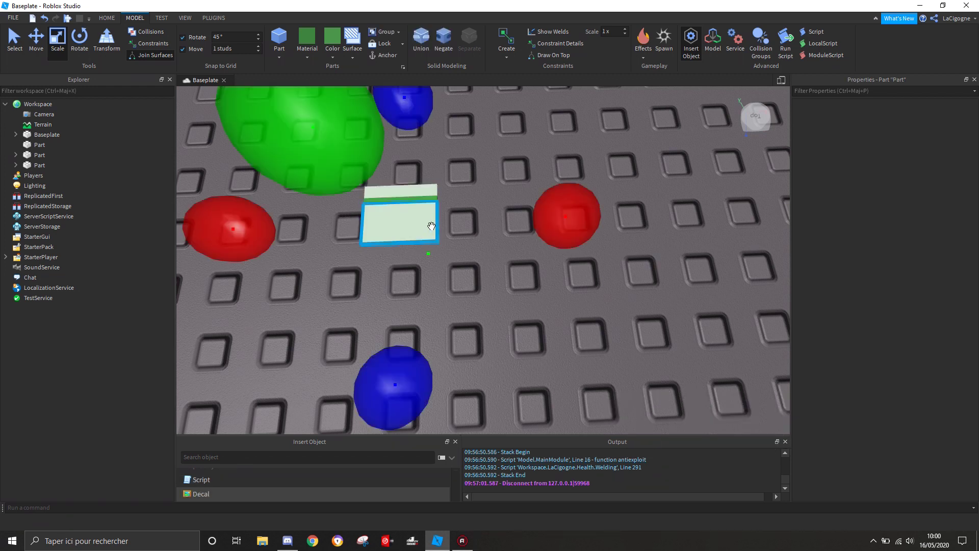
{"action": "right_click", "coordinate": [40, 165]}
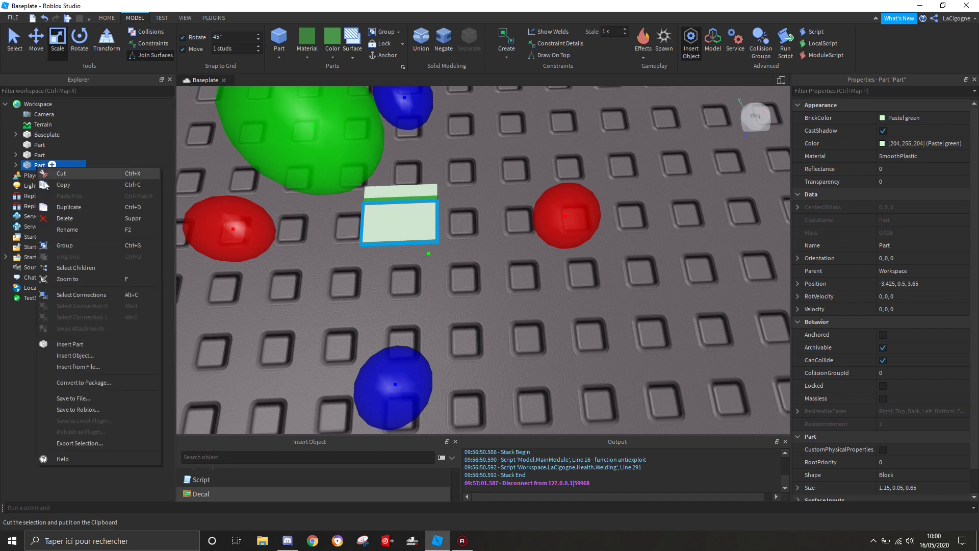
{"action": "left_click", "coordinate": [70, 229]}
{"action": "type", "text": "Handle"}
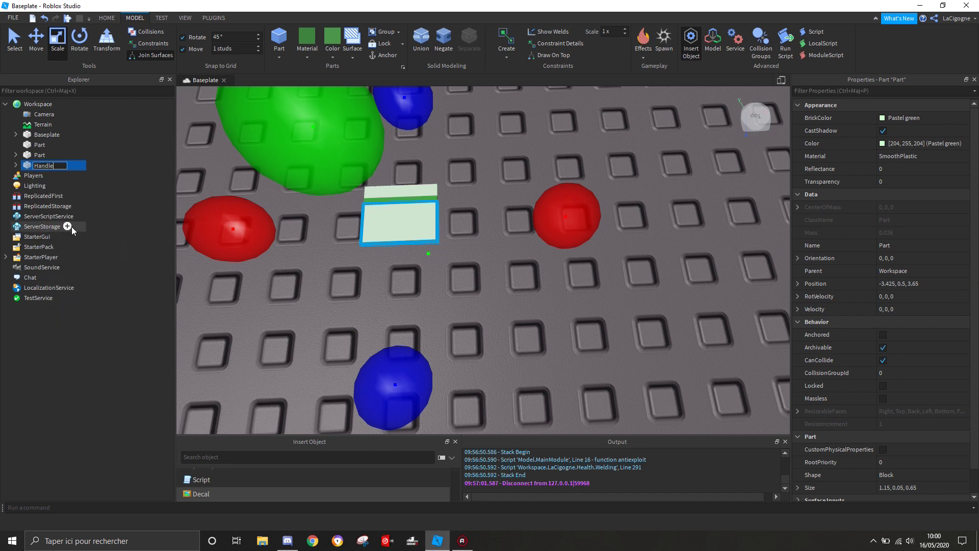
{"action": "key", "text": "Return"}
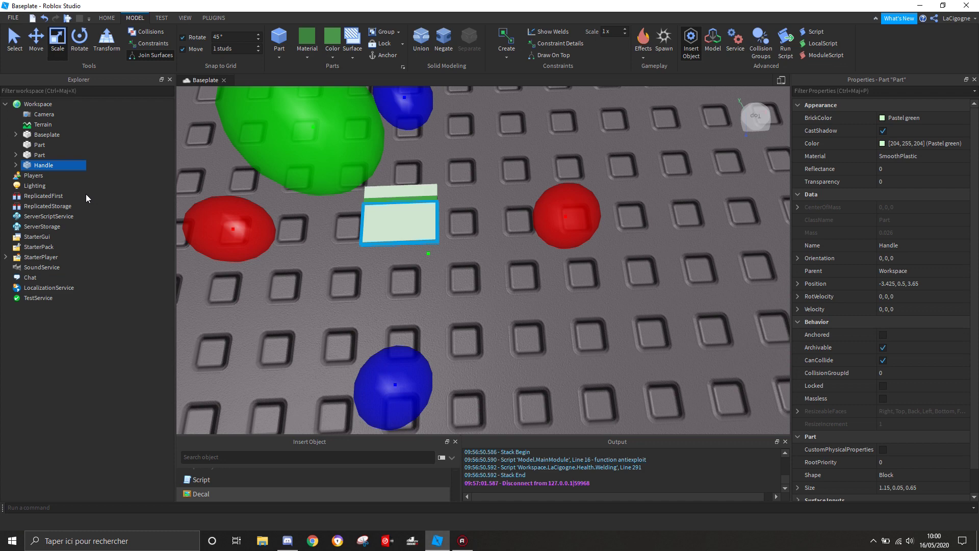
Step: Cut the card's narrow pastel strip and dark green stripe and paste both parts into Handle
{"action": "left_click", "coordinate": [307, 313]}
{"action": "left_click_drag", "start_coordinate": [308, 164], "coordinate": [483, 250]}
{"action": "left_click", "coordinate": [377, 219], "text": "ctrl"}
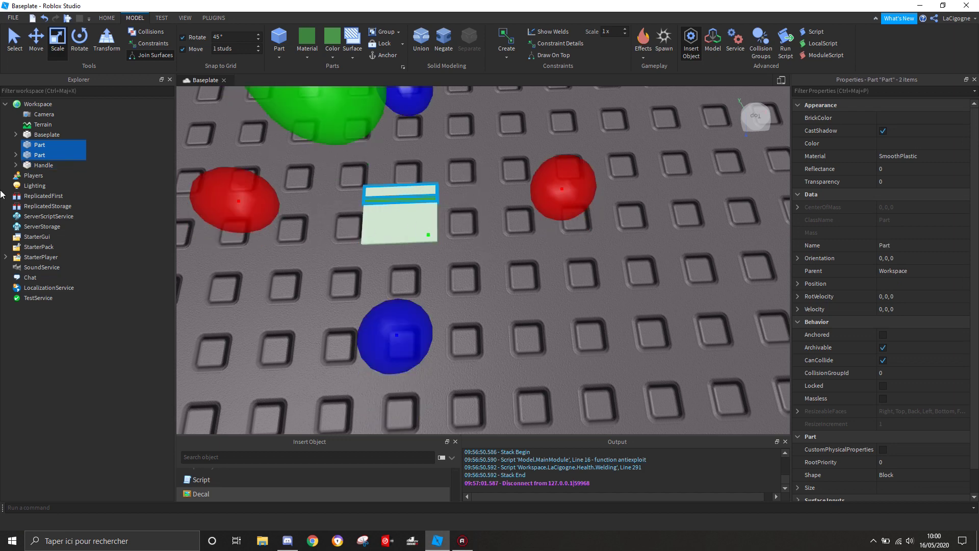
{"action": "right_click", "coordinate": [39, 149]}
{"action": "left_click", "coordinate": [65, 156]}
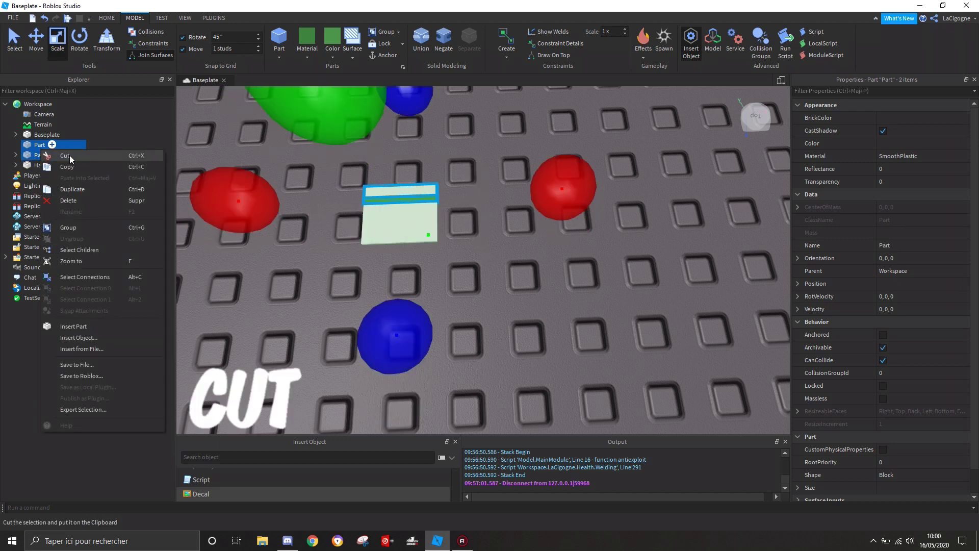
{"action": "right_click", "coordinate": [34, 146]}
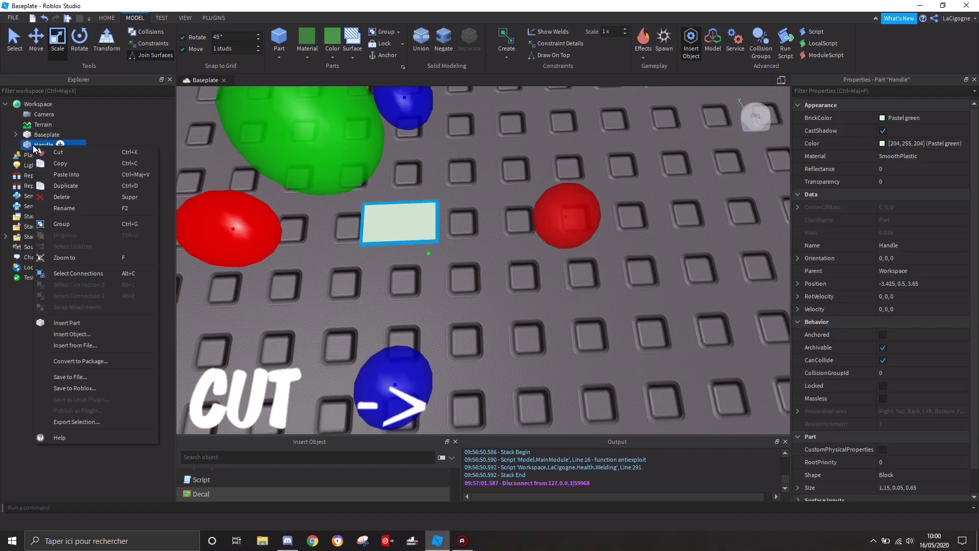
{"action": "left_click", "coordinate": [45, 175]}
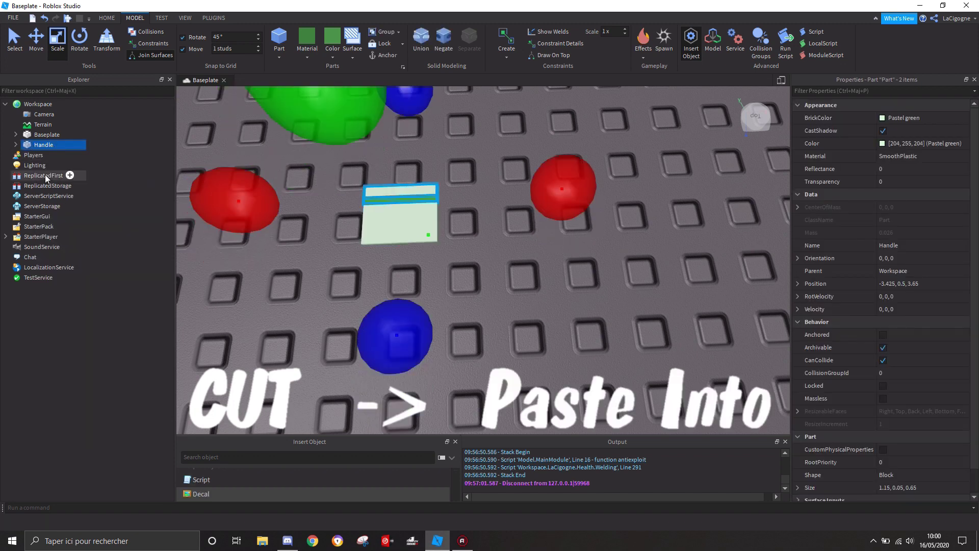
Step: Move the Handle with its child parts down onto the baseplate surface, at position -3.425, 0.025, 3.65
{"action": "left_click", "coordinate": [632, 324]}
{"action": "mouse_move", "coordinate": [383, 215]}
{"action": "left_mouse_down"}
{"action": "mouse_move", "coordinate": [422, 254]}
{"action": "mouse_move", "coordinate": [454, 264]}
{"action": "mouse_move", "coordinate": [437, 164]}
{"action": "mouse_move", "coordinate": [475, 312]}
{"action": "mouse_move", "coordinate": [396, 204]}
{"action": "left_mouse_up"}
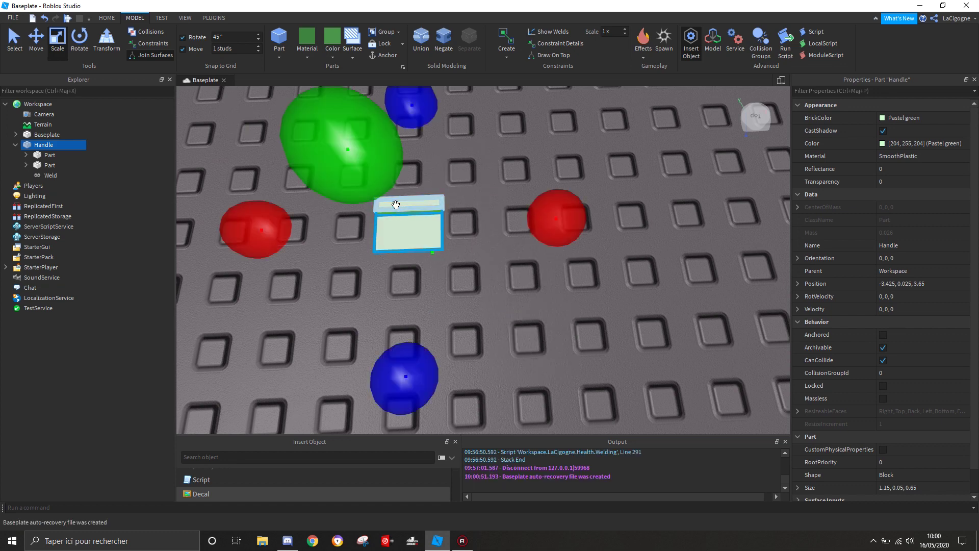
{"action": "left_click", "coordinate": [553, 354]}
Step: Insert a Tool object into Workspace
{"action": "right_click_drag", "start_coordinate": [553, 354], "coordinate": [546, 279]}
{"action": "mouse_move", "coordinate": [54, 104]}
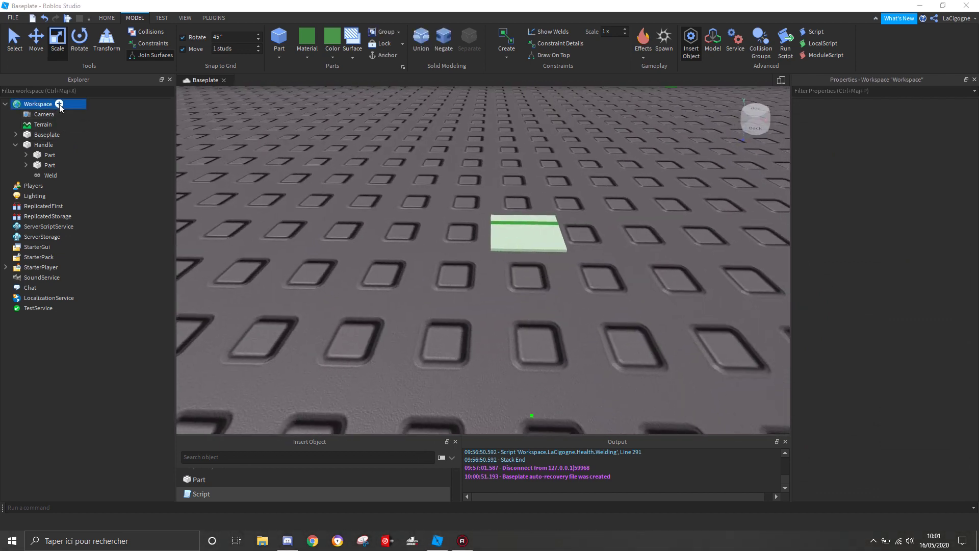
{"action": "left_click", "coordinate": [59, 104]}
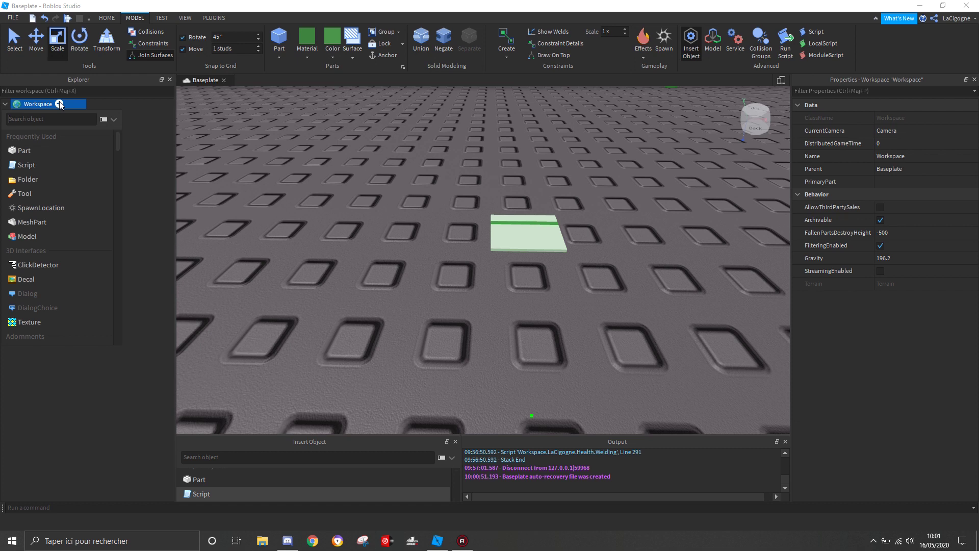
{"action": "left_click", "coordinate": [39, 193]}
{"action": "left_click", "coordinate": [32, 135]}
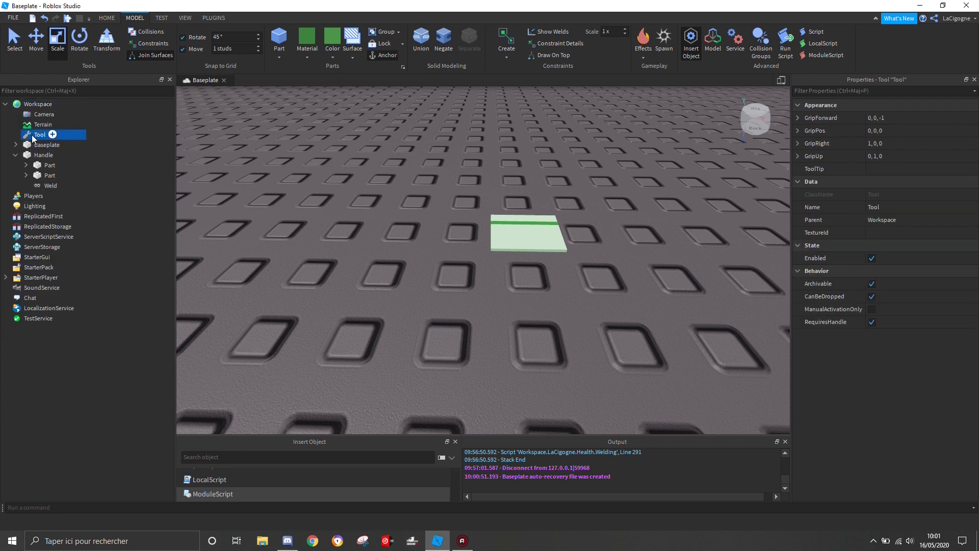
Step: Cut the Handle with its child parts from Workspace and paste it into the Tool
{"action": "left_click", "coordinate": [34, 155]}
{"action": "right_click", "coordinate": [31, 154]}
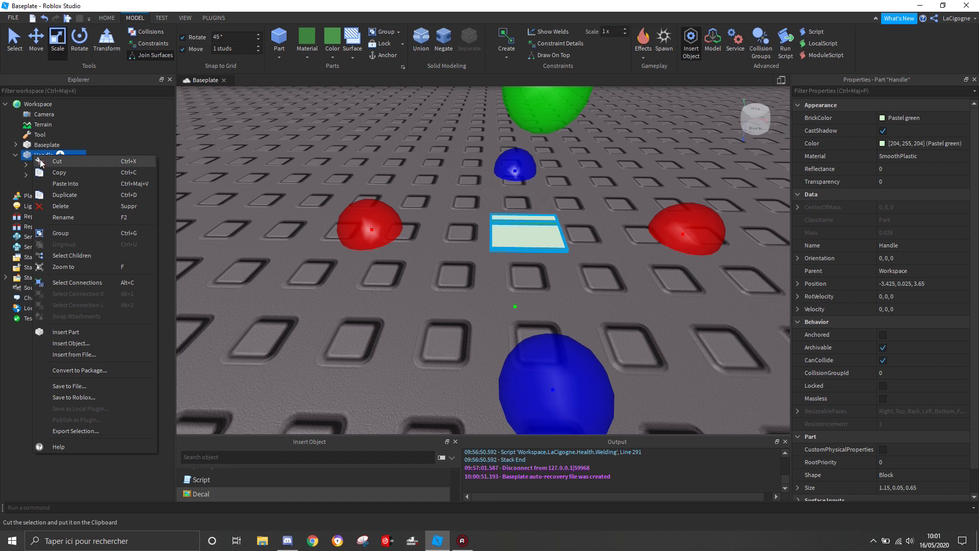
{"action": "left_click", "coordinate": [61, 161]}
{"action": "right_click", "coordinate": [41, 133]}
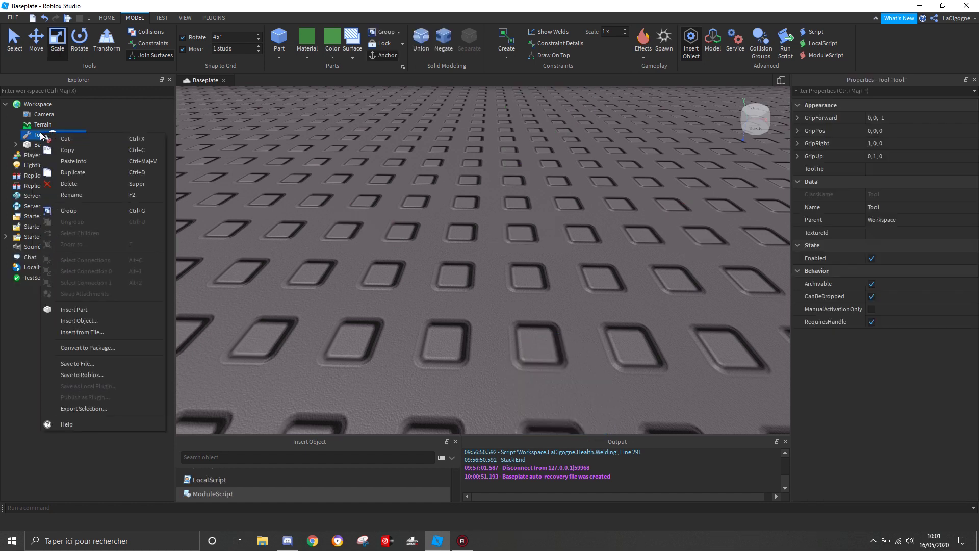
{"action": "left_click", "coordinate": [68, 166]}
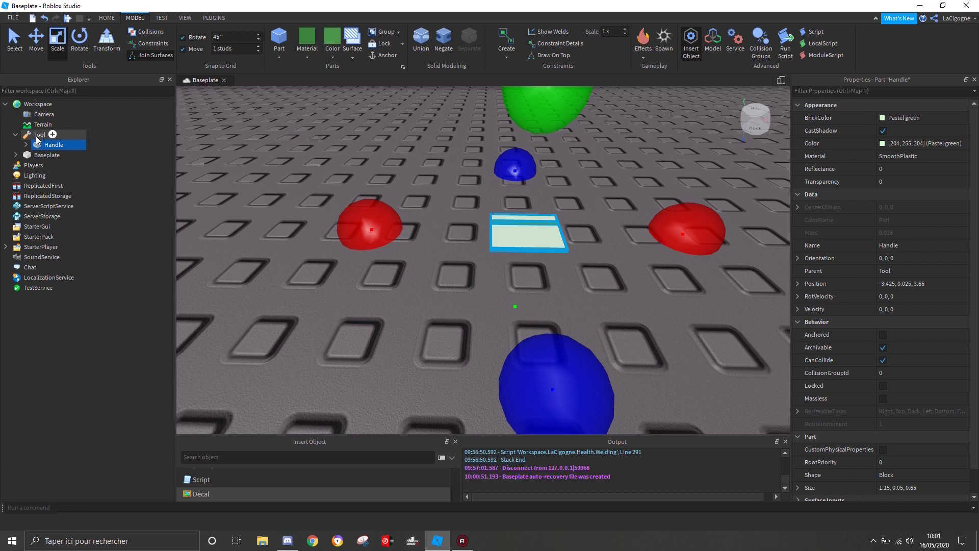
Step: Cut the Tool from Workspace and paste it into StarterPack
{"action": "left_click", "coordinate": [35, 136]}
{"action": "right_click", "coordinate": [36, 136]}
{"action": "left_click", "coordinate": [53, 145]}
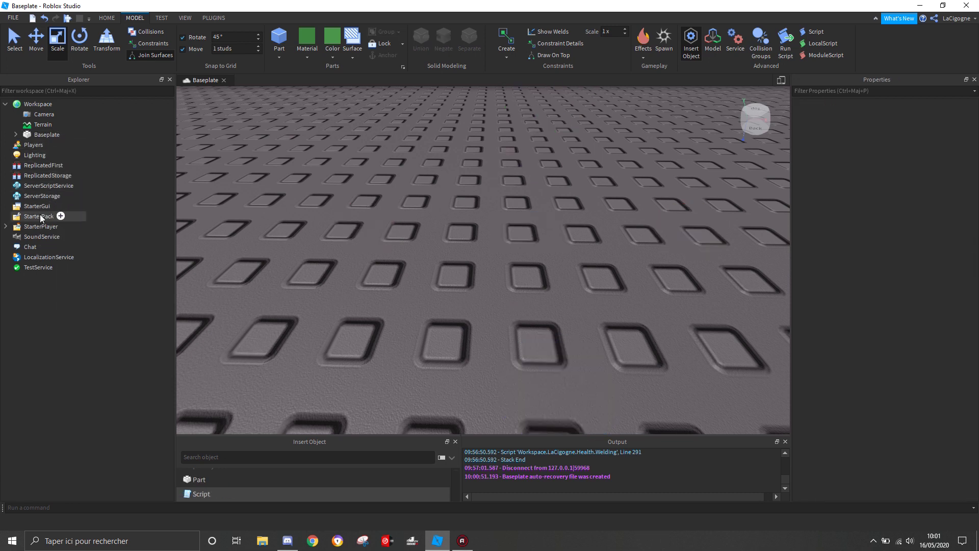
{"action": "left_click", "coordinate": [39, 217]}
{"action": "right_click", "coordinate": [39, 216]}
{"action": "left_click", "coordinate": [78, 247]}
{"action": "left_click", "coordinate": [251, 176]}
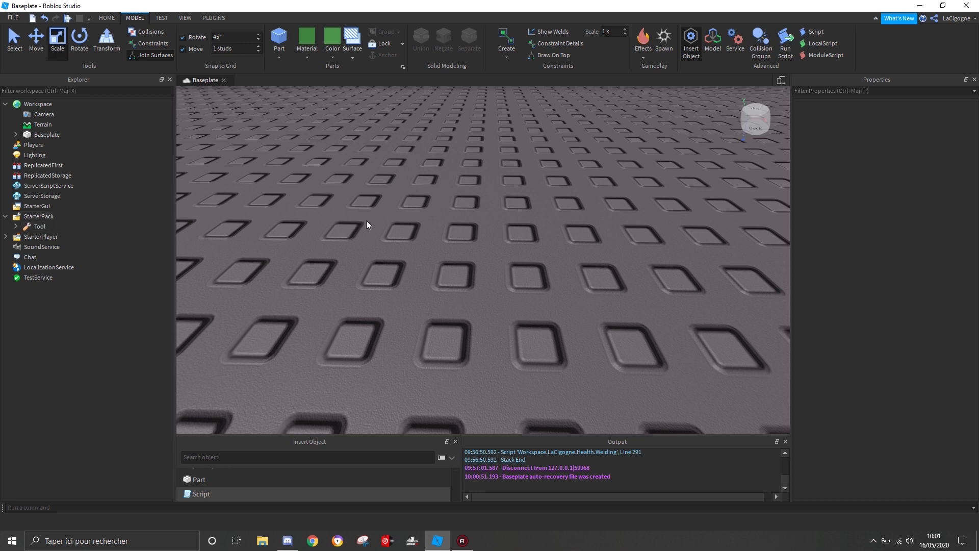
Step: Select the Handle and its two child parts inside the Tool and create a weld profile for them
{"action": "left_click", "coordinate": [15, 226]}
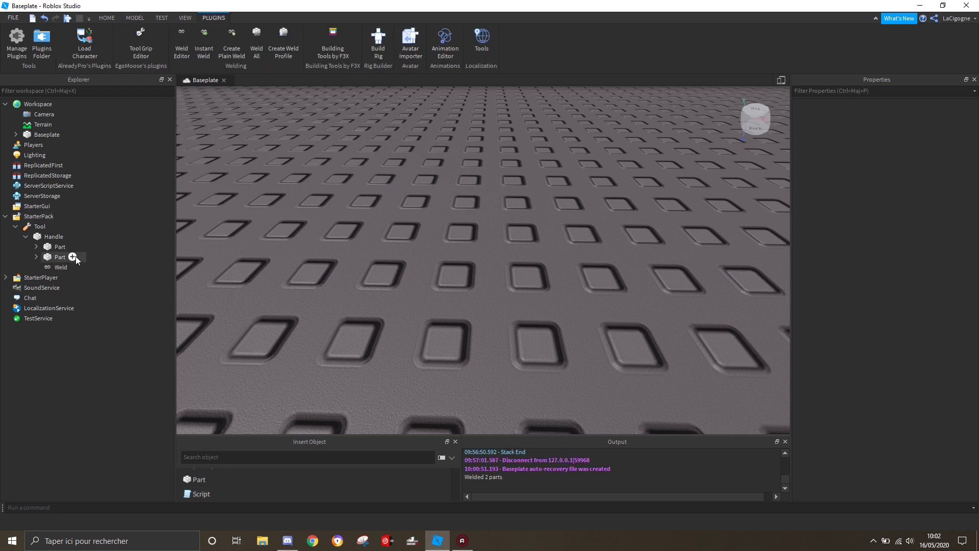
{"action": "left_click", "coordinate": [59, 257]}
{"action": "left_click", "coordinate": [51, 237], "text": "shift"}
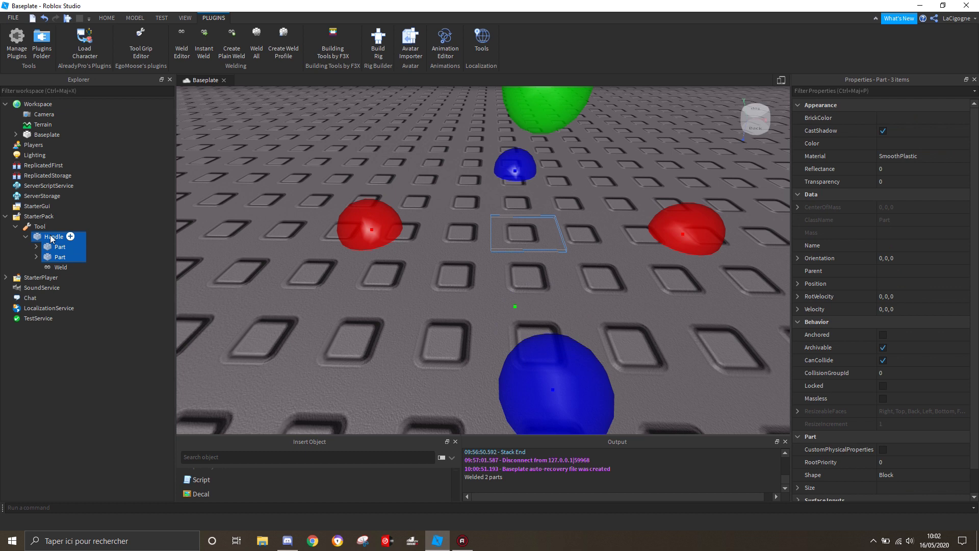
{"action": "mouse_move", "coordinate": [51, 238]}
{"action": "left_mouse_down"}
{"action": "mouse_move", "coordinate": [64, 240]}
{"action": "mouse_move", "coordinate": [64, 266]}
{"action": "mouse_move", "coordinate": [52, 231]}
{"action": "left_mouse_up"}
{"action": "left_click", "coordinate": [289, 47]}
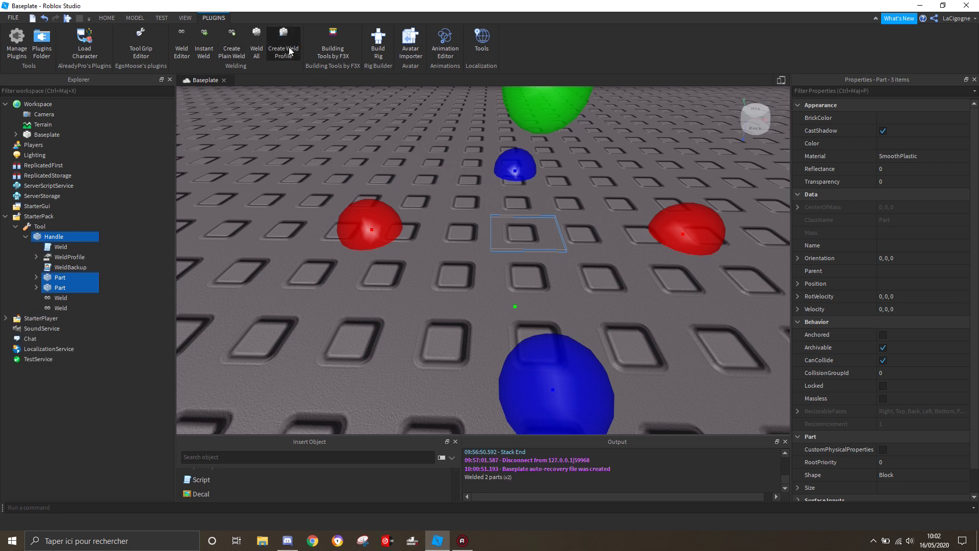
{"action": "left_click", "coordinate": [295, 200]}
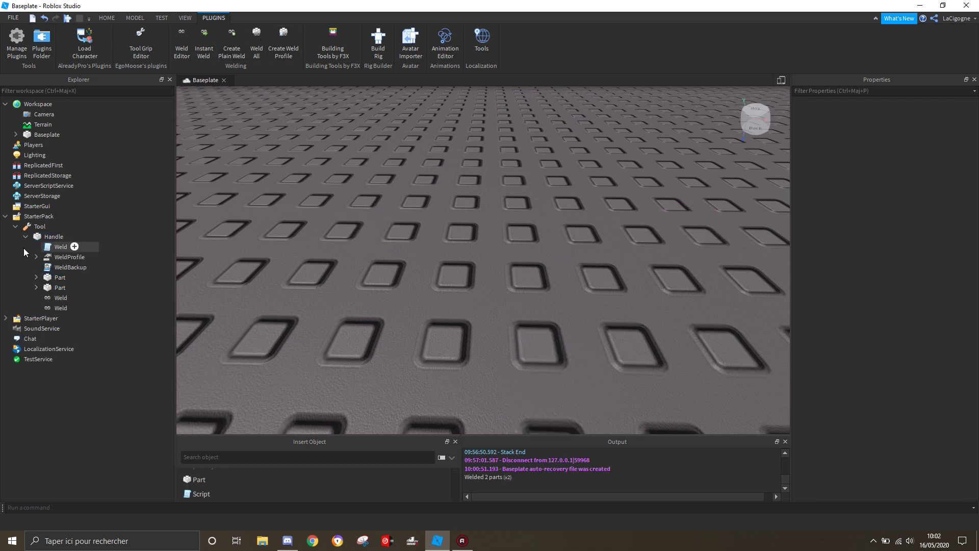
Step: Examine the WeldProfile object and the Weld and WeldBackup scripts inside Handle, closing both scripts again
{"action": "left_click", "coordinate": [60, 259]}
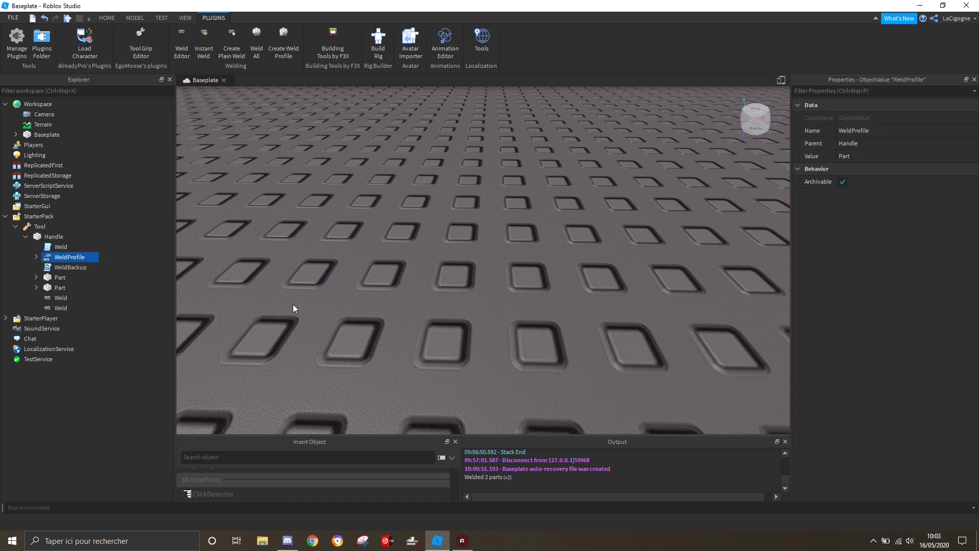
{"action": "left_click", "coordinate": [289, 291]}
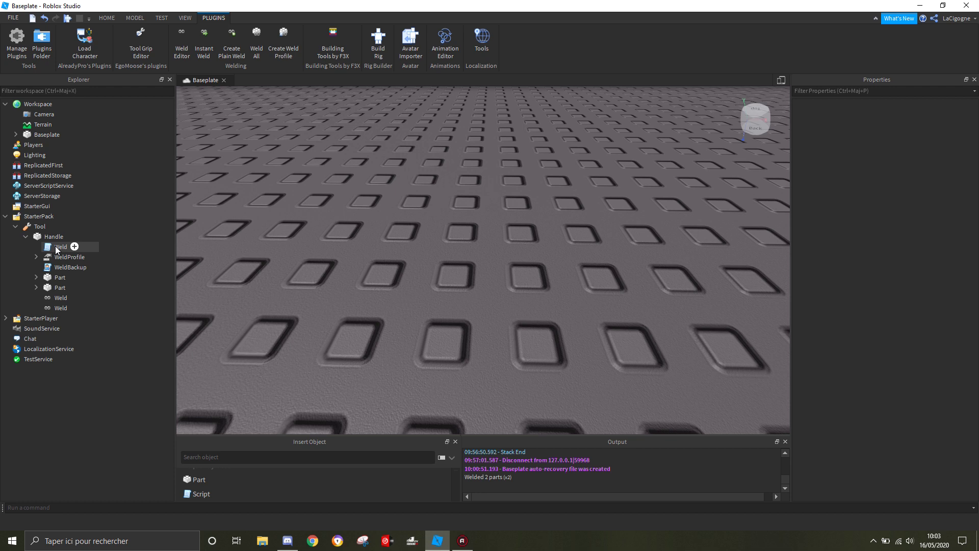
{"action": "right_click_drag", "start_coordinate": [620, 371], "coordinate": [620, 370]}
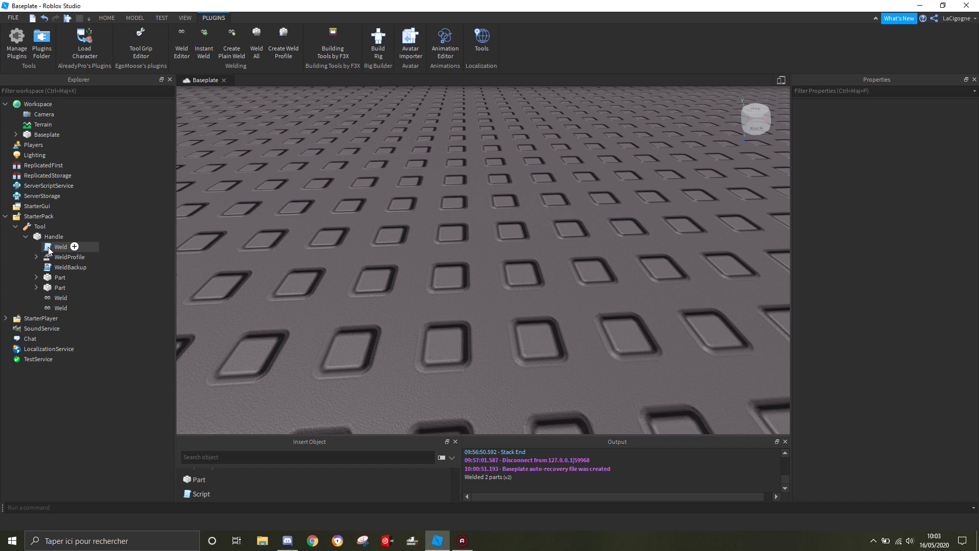
{"action": "double_click", "coordinate": [48, 247]}
{"action": "double_click", "coordinate": [71, 267]}
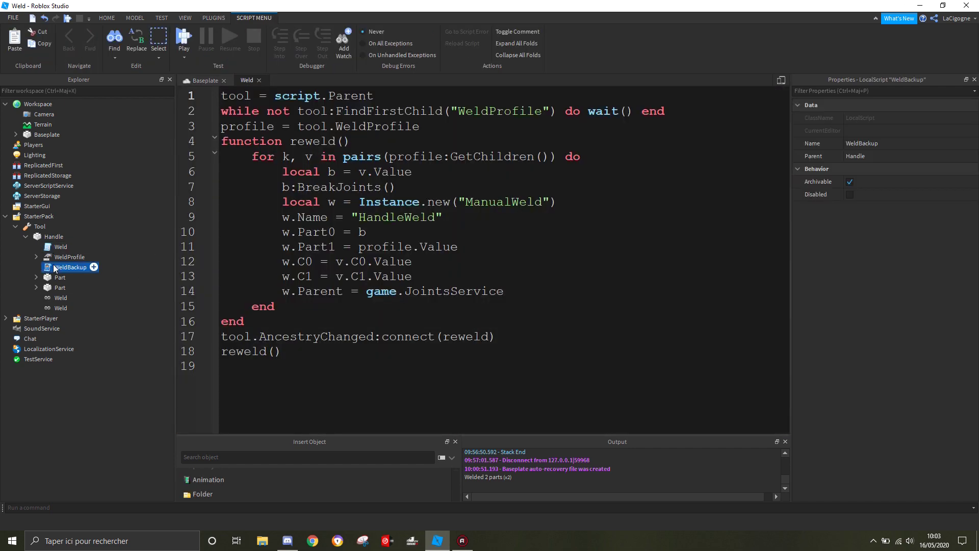
{"action": "left_click", "coordinate": [314, 80]}
{"action": "left_click", "coordinate": [259, 80]}
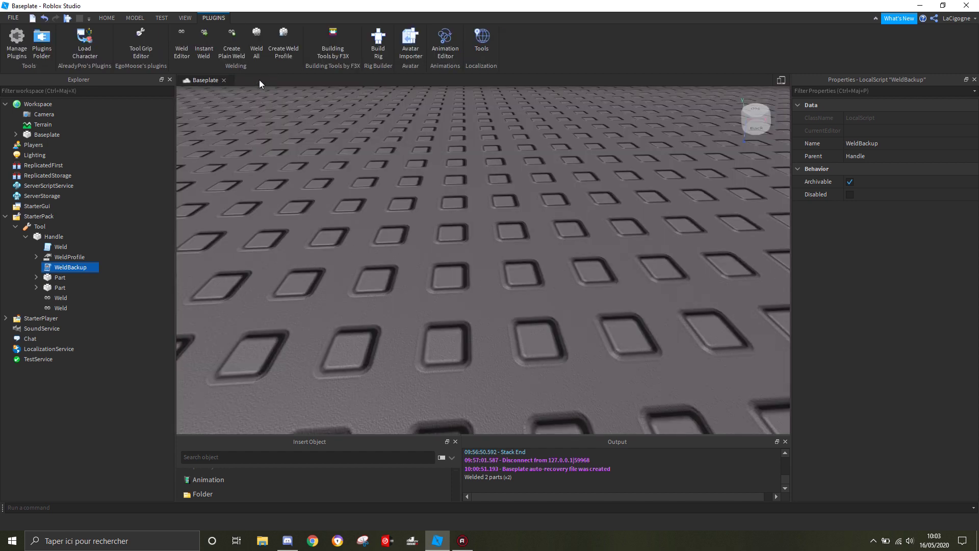
{"action": "left_click", "coordinate": [382, 181]}
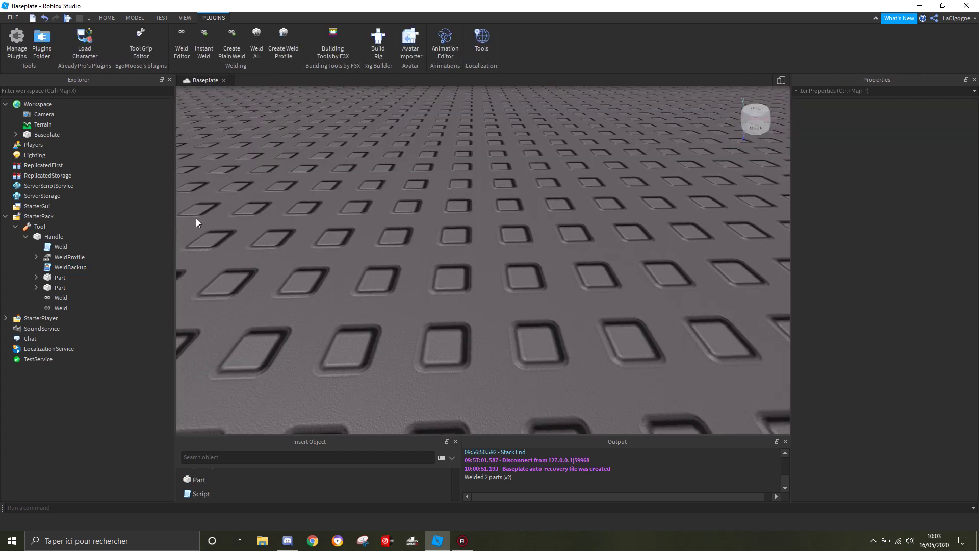
Step: Load the StarterPack Tool into the Tool Grip Editor on a dummy character
{"action": "left_click", "coordinate": [41, 227]}
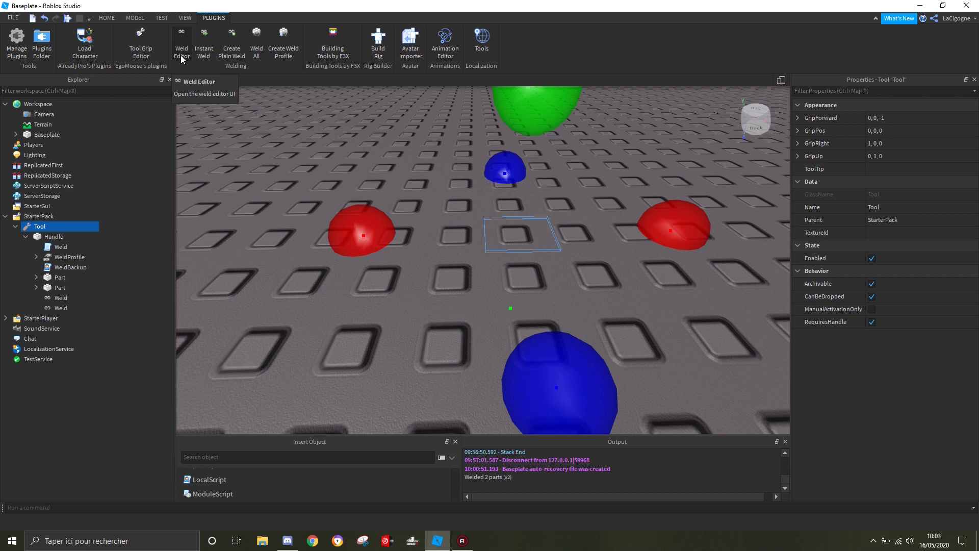
{"action": "left_click", "coordinate": [139, 51]}
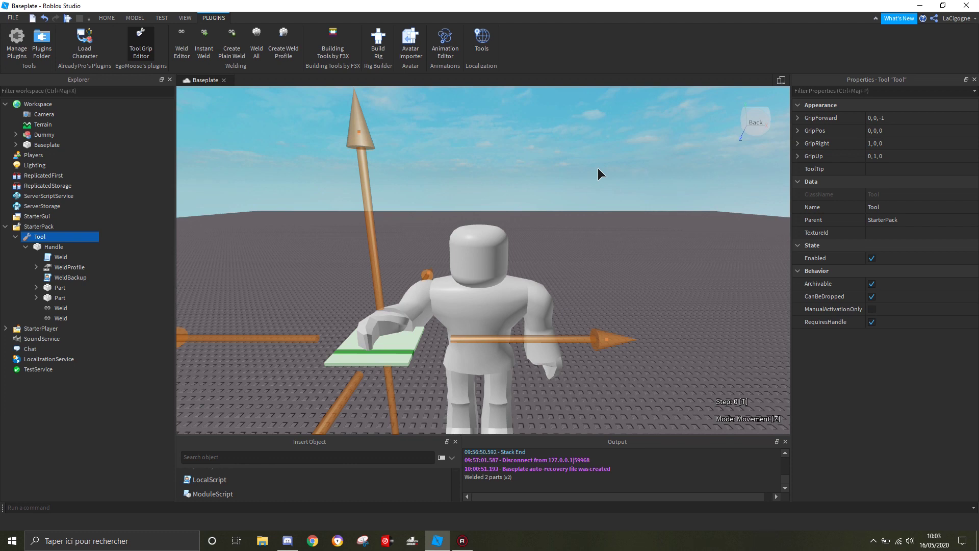
{"action": "scroll", "coordinate": [519, 204], "scroll_direction": "down", "scroll_amount": 5}
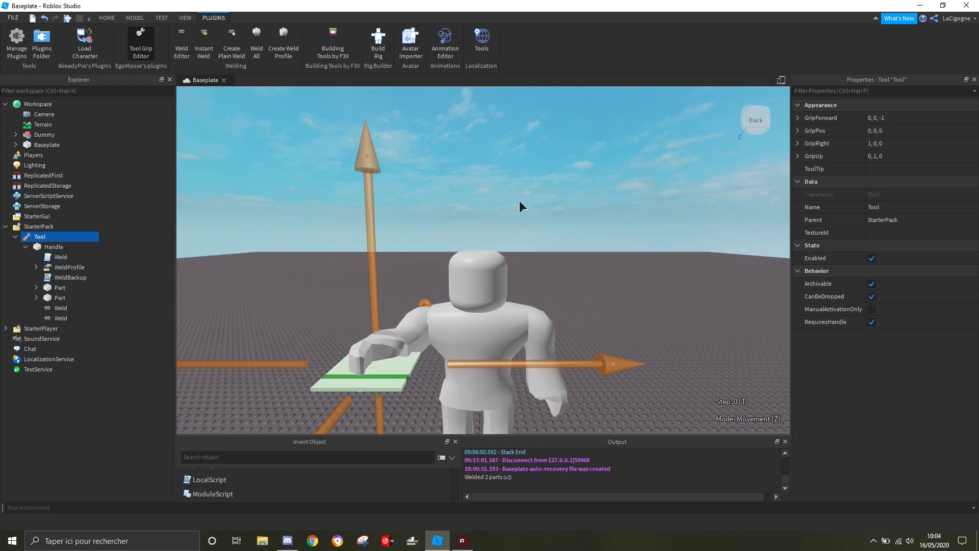
{"action": "scroll", "coordinate": [509, 210], "scroll_direction": "up", "scroll_amount": 5}
{"action": "right_click_drag", "start_coordinate": [509, 210], "coordinate": [509, 209]}
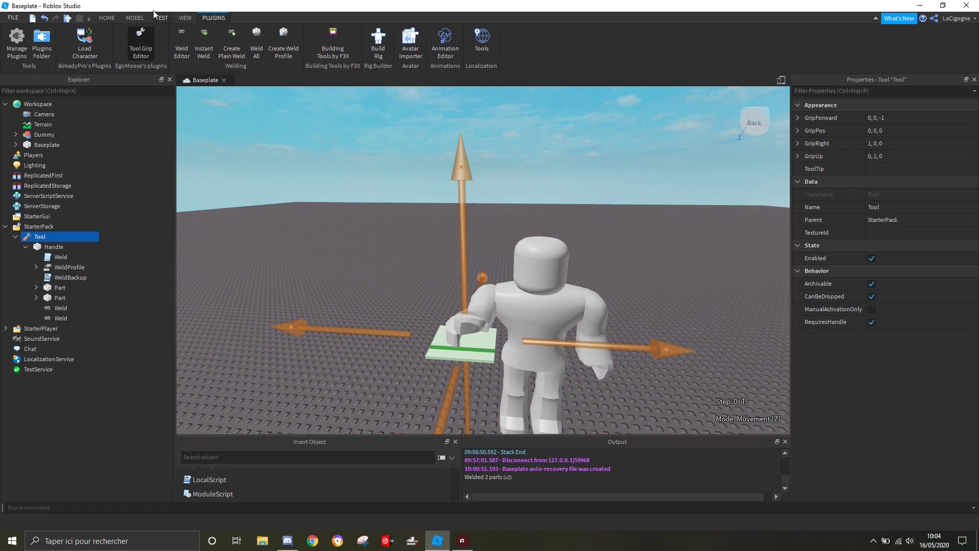
Step: Playtest the place, equip the Tool and walk around to check how the card is held, ending the test
{"action": "left_click", "coordinate": [65, 18]}
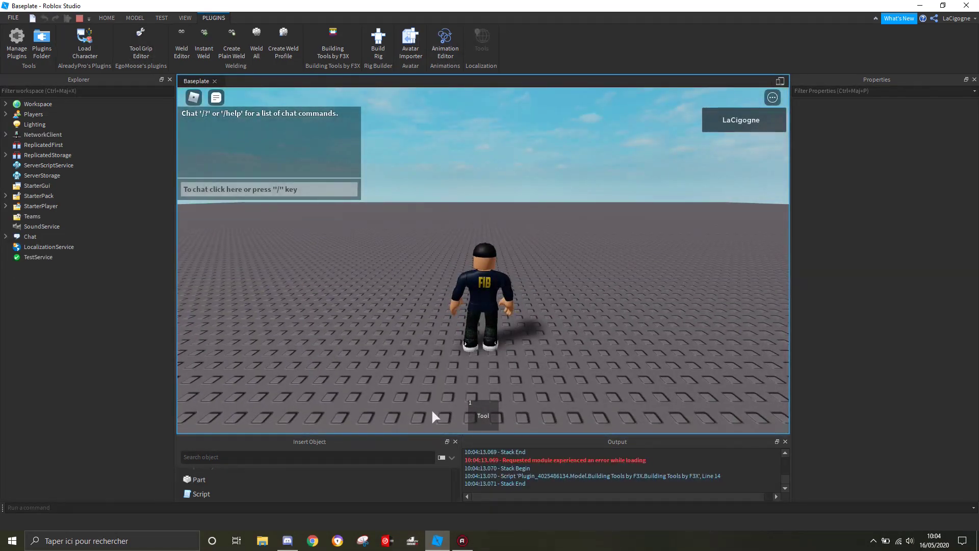
{"action": "key", "text": "1"}
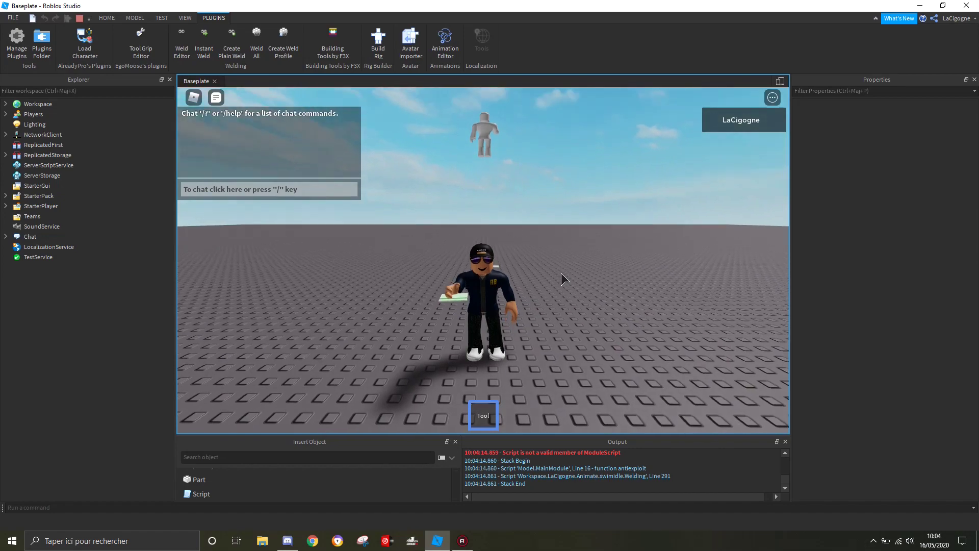
{"action": "key", "text": "w"}
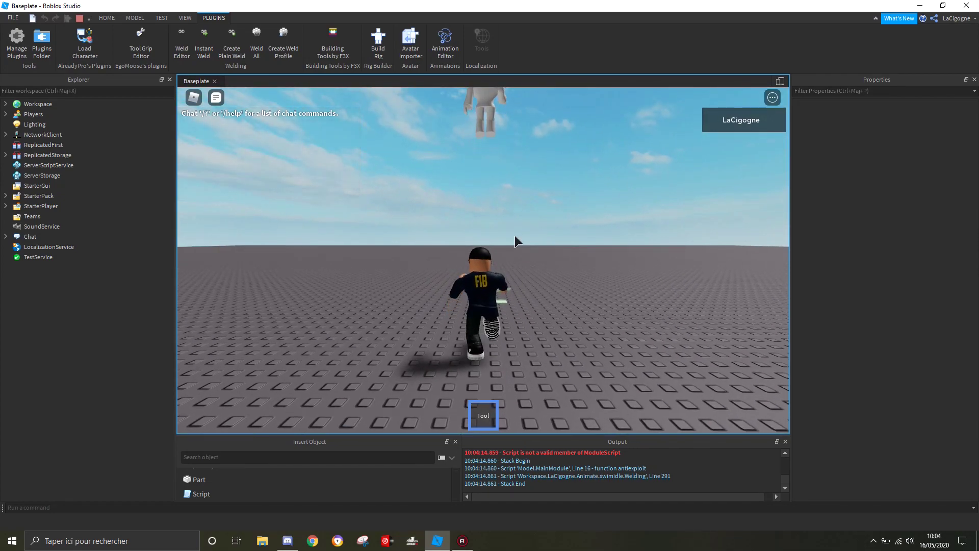
{"action": "right_click_drag", "start_coordinate": [545, 324], "coordinate": [592, 217]}
{"action": "key", "text": "s"}
{"action": "scroll", "coordinate": [592, 218], "scroll_direction": "down", "scroll_amount": 4}
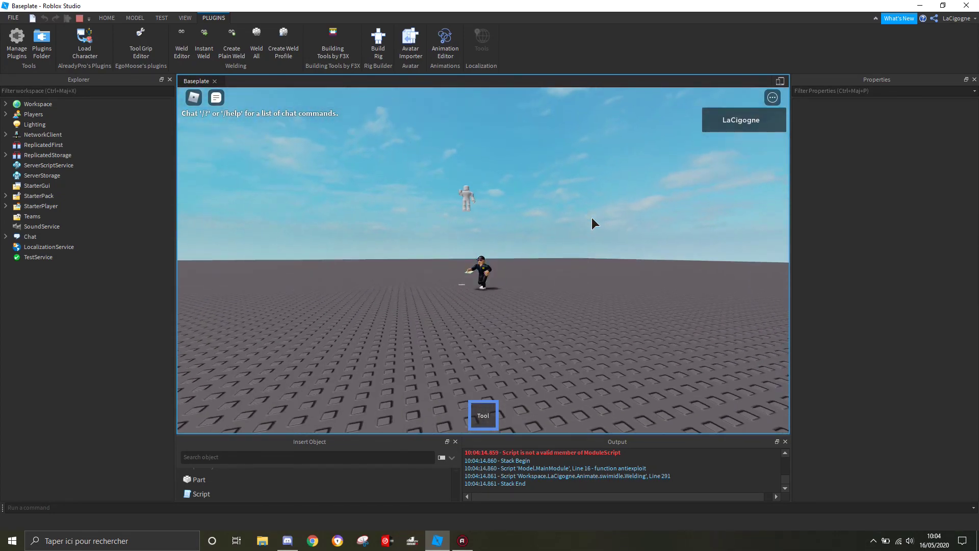
{"action": "left_click", "coordinate": [80, 18]}
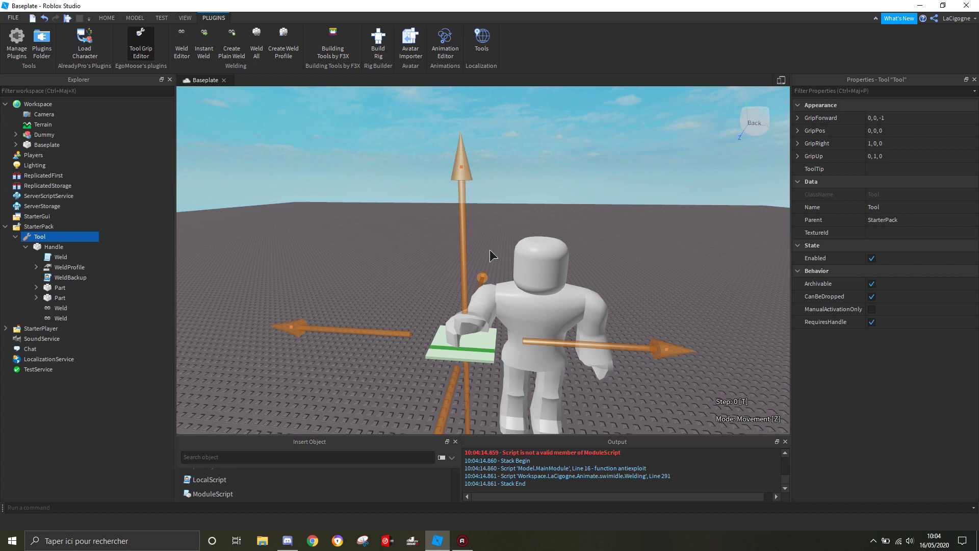
Step: Shift the card about 0.41 studs sideways towards the dummy's body and rotate it upright in the hand
{"action": "left_click_drag", "start_coordinate": [606, 348], "coordinate": [628, 338]}
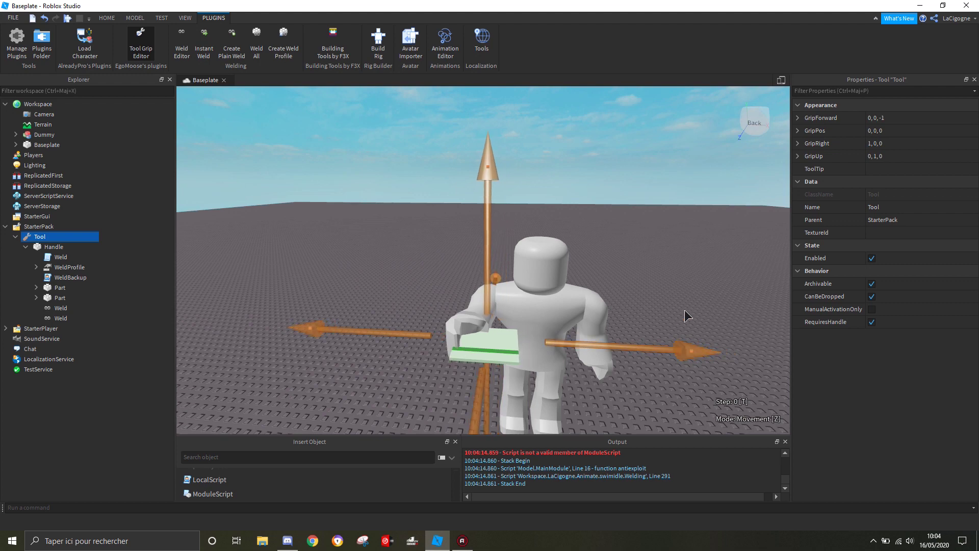
{"action": "key", "text": "z"}
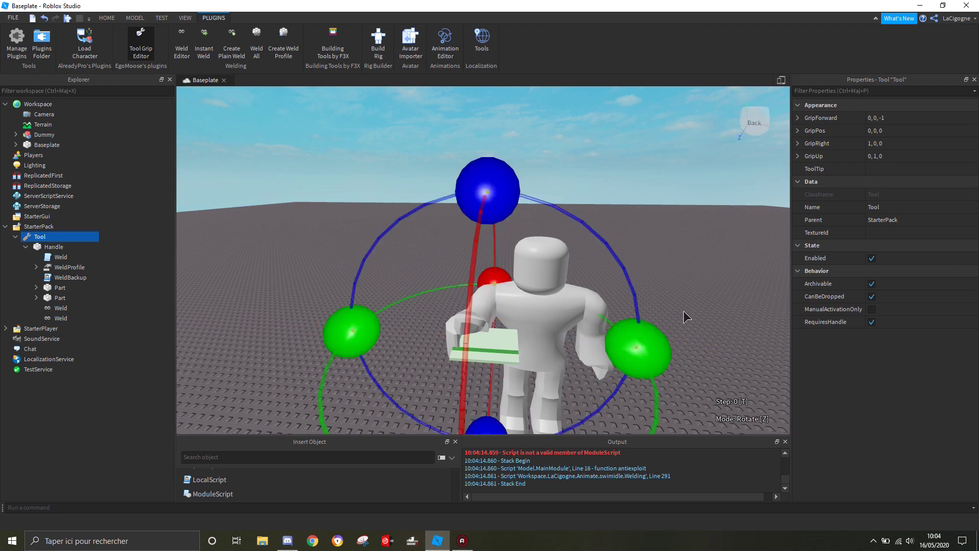
{"action": "right_click_drag", "start_coordinate": [683, 311], "coordinate": [684, 311]}
{"action": "right_click_drag", "start_coordinate": [588, 271], "coordinate": [587, 271]}
{"action": "left_click_drag", "start_coordinate": [454, 413], "coordinate": [493, 274]}
{"action": "scroll", "coordinate": [494, 271], "scroll_direction": "up", "scroll_amount": 4}
{"action": "right_click_drag", "start_coordinate": [494, 271], "coordinate": [494, 273]}
{"action": "scroll", "coordinate": [494, 272], "scroll_direction": "down", "scroll_amount": 3}
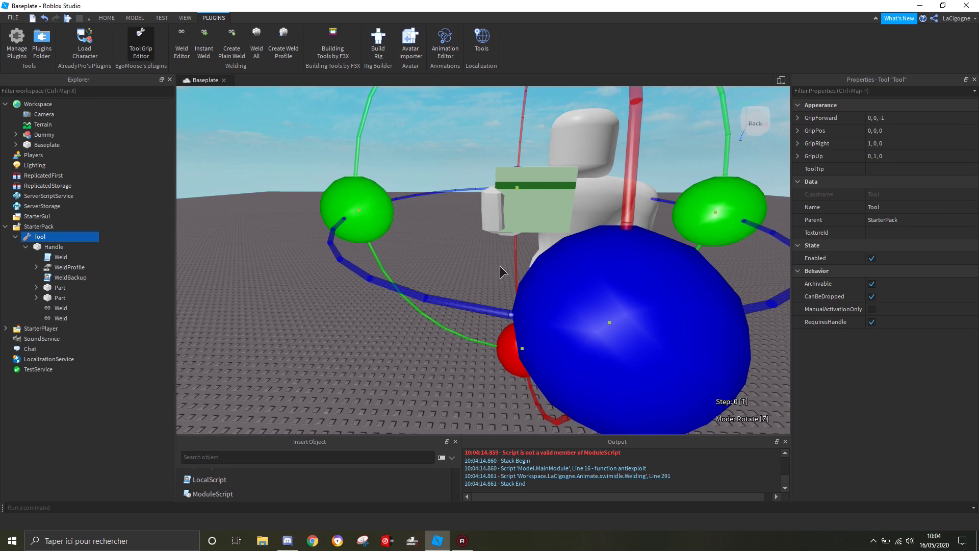
Step: Raise the upright card about 0.14 studs in the dummy's hand
{"action": "key", "text": "z"}
{"action": "left_click_drag", "start_coordinate": [539, 136], "coordinate": [533, 118]}
{"action": "right_click_drag", "start_coordinate": [480, 203], "coordinate": [477, 201]}
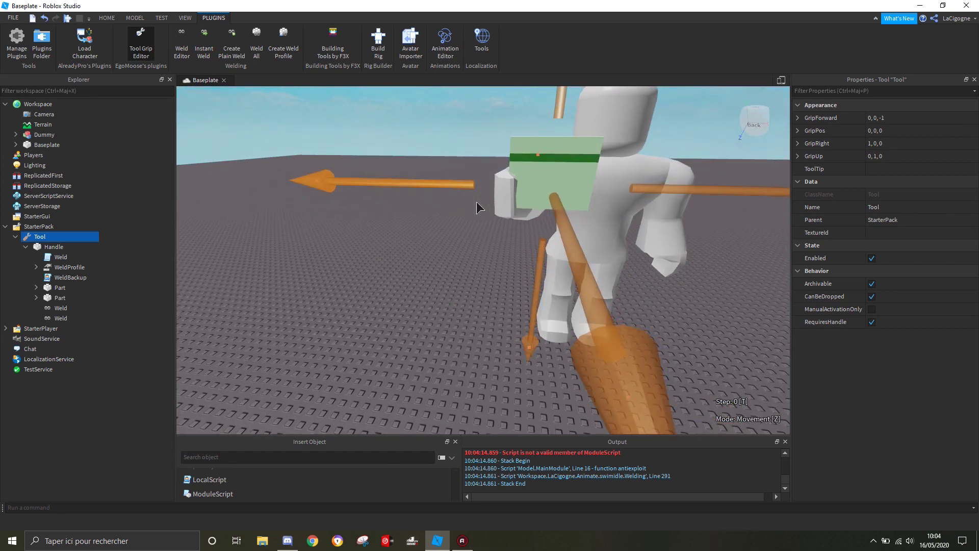
{"action": "key", "text": "z"}
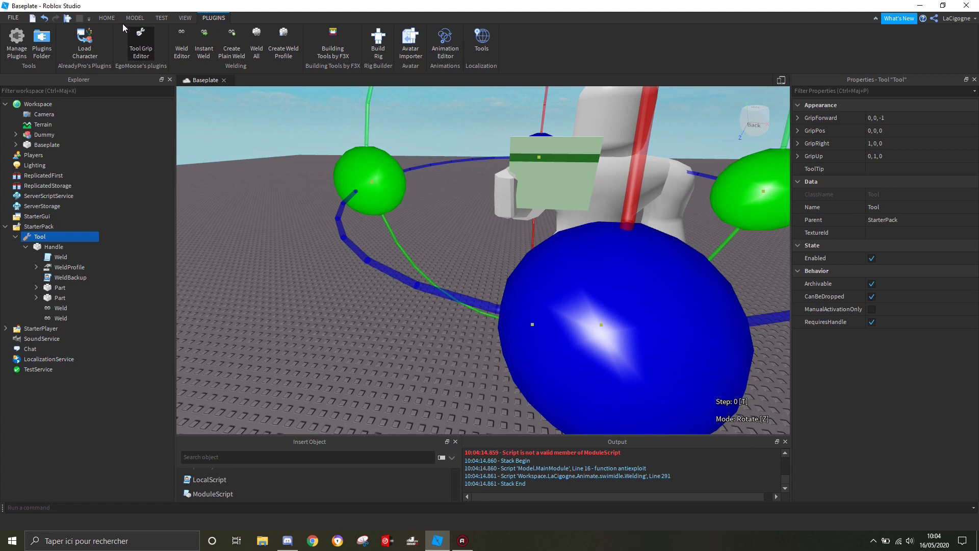
Step: Playtest the adjusted grip by equipping the Tool, viewing the card close up, walking and jumping, then end the test
{"action": "left_click", "coordinate": [66, 19]}
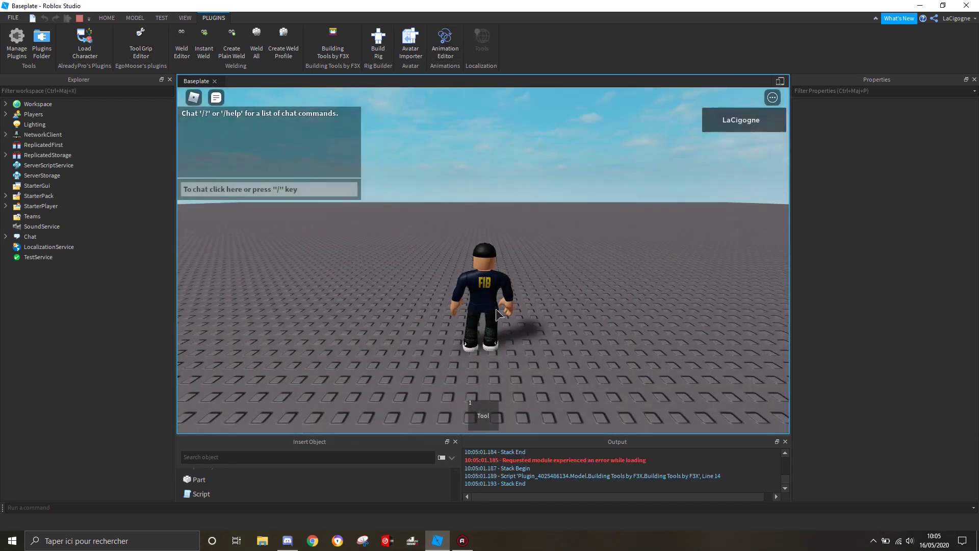
{"action": "left_click", "coordinate": [498, 406]}
{"action": "right_click_drag", "start_coordinate": [562, 267], "coordinate": [562, 266]}
{"action": "scroll", "coordinate": [562, 267], "scroll_direction": "up", "scroll_amount": 3}
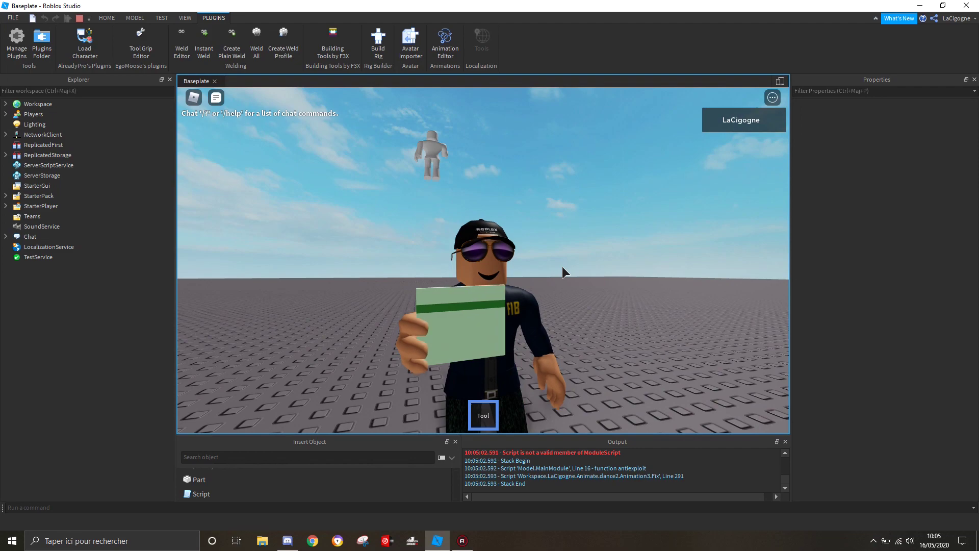
{"action": "key", "text": "w"}
{"action": "key", "text": "space"}
{"action": "scroll", "coordinate": [562, 267], "scroll_direction": "down", "scroll_amount": 4}
{"action": "key", "text": "space"}
{"action": "key", "text": "a"}
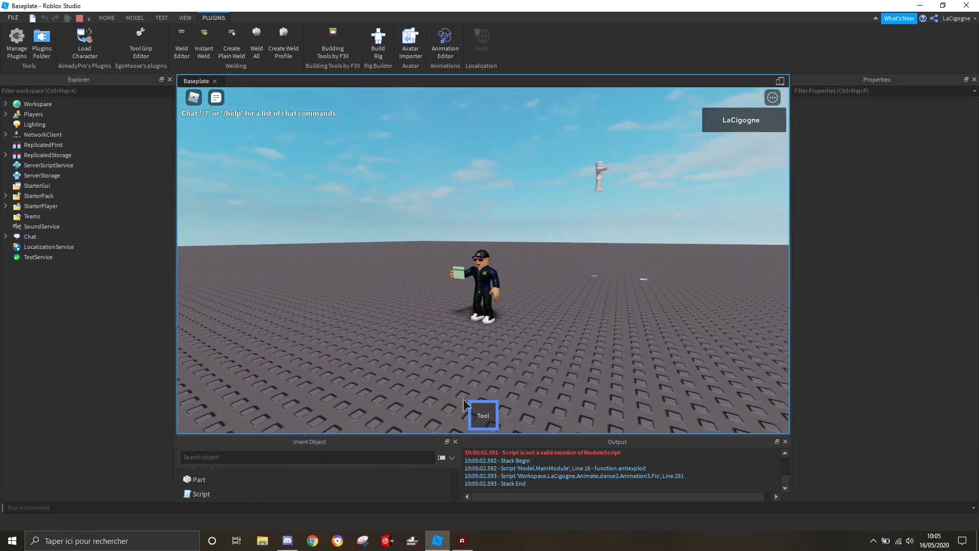
{"action": "key", "text": "shift+F5"}
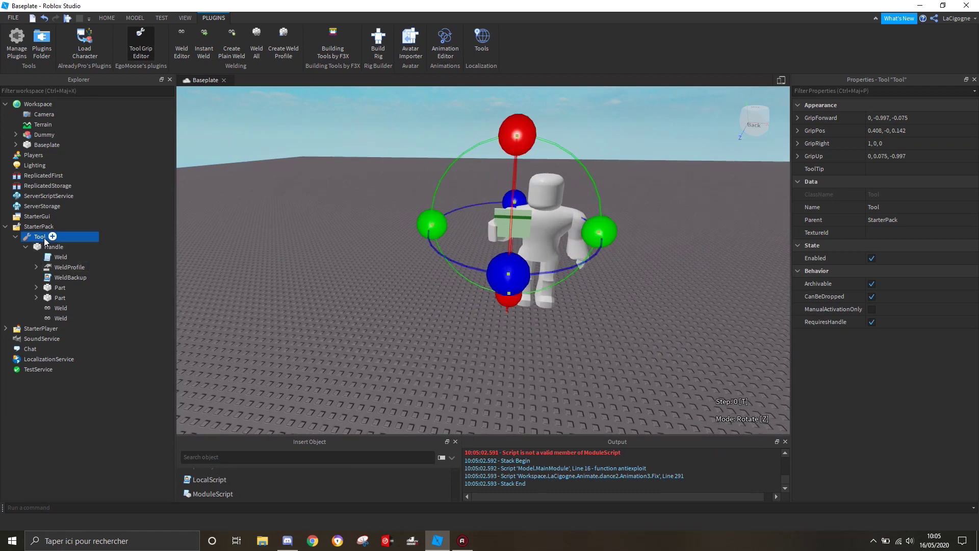
Step: Rename the Tool in StarterPack as carte tuto
{"action": "right_click", "coordinate": [45, 248]}
{"action": "left_click", "coordinate": [82, 297]}
{"action": "type", "text": "carte tuto"}
{"action": "key", "text": "Return"}
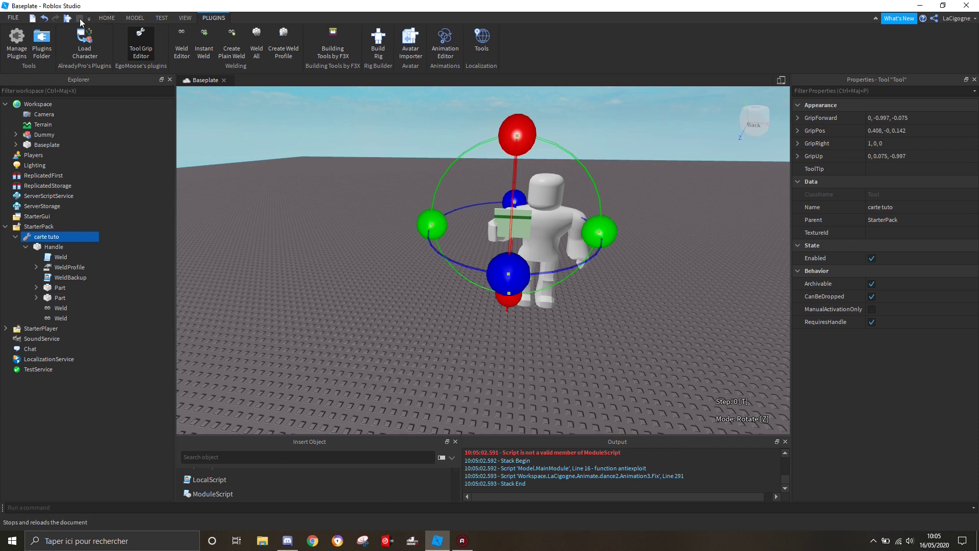
Step: Start a playtest, equip the carte tuto Tool, view the character from the front, and put the Tool away
{"action": "key", "text": "F5"}
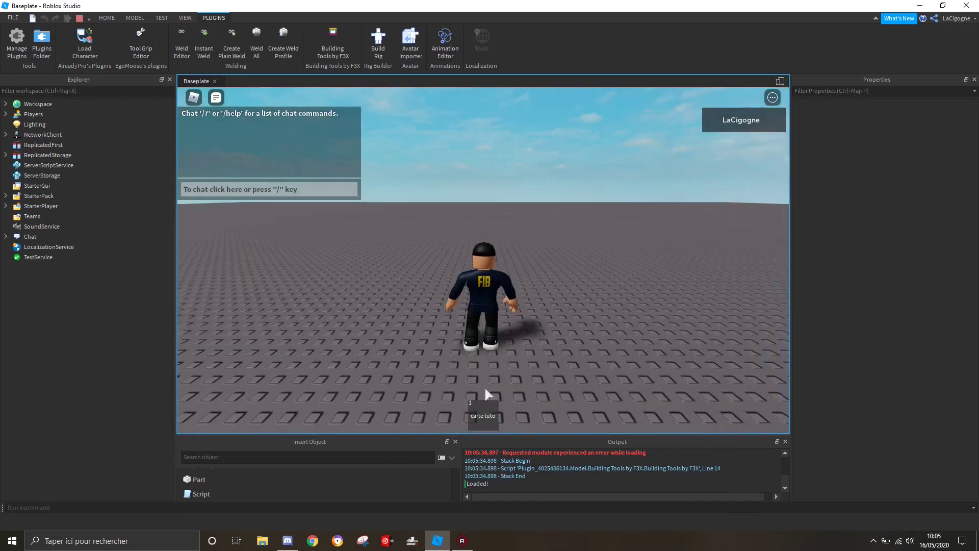
{"action": "left_click", "coordinate": [498, 416]}
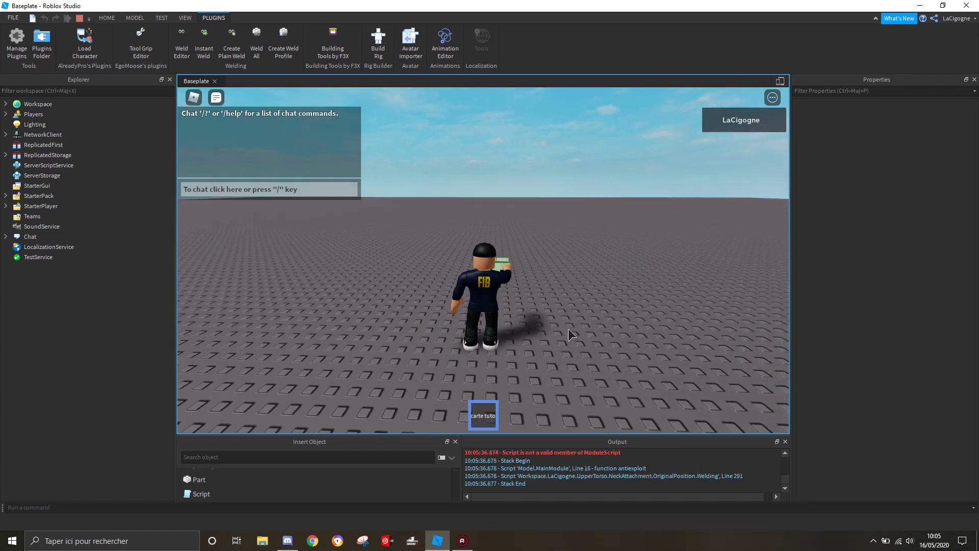
{"action": "right_click_drag", "start_coordinate": [569, 328], "coordinate": [568, 329]}
{"action": "left_click", "coordinate": [487, 413]}
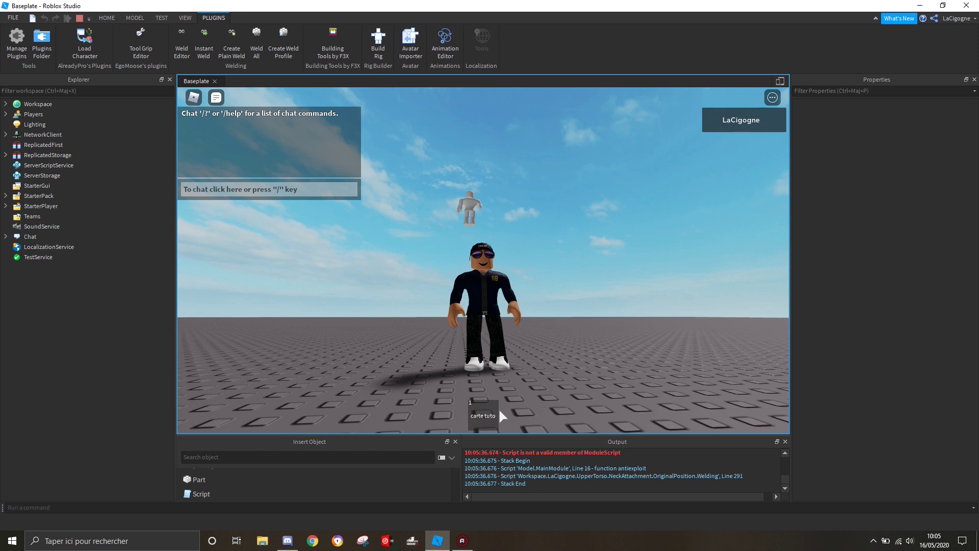
Step: Open the in-game inventory, move carte tuto from slot 1 to hotbar slot 6, and close the inventory
{"action": "left_click", "coordinate": [774, 98]}
{"action": "left_click", "coordinate": [705, 187]}
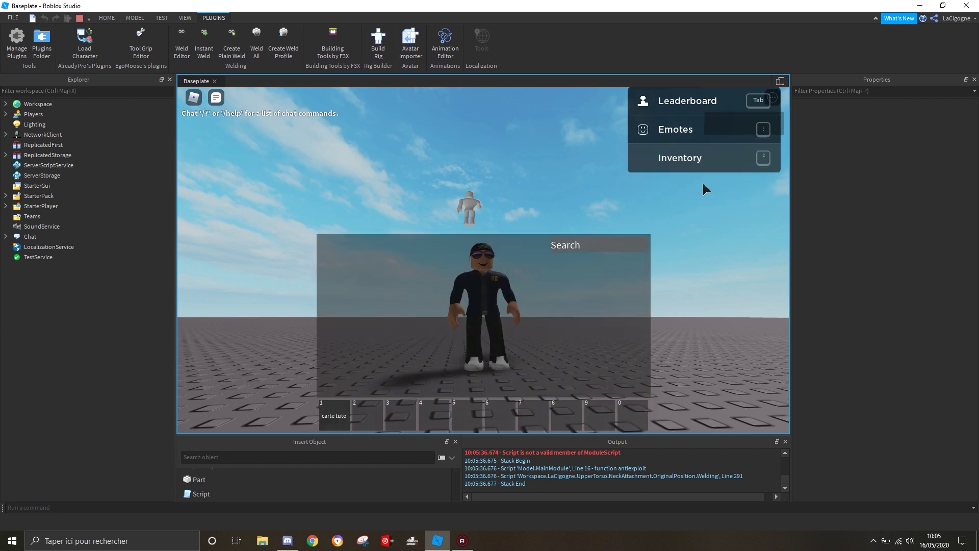
{"action": "left_click_drag", "start_coordinate": [341, 423], "coordinate": [500, 414]}
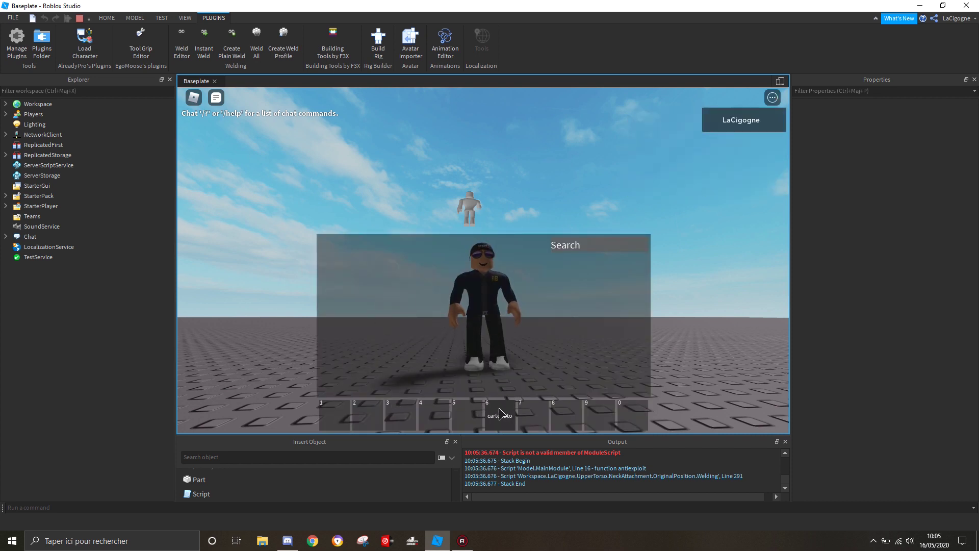
{"action": "left_click", "coordinate": [770, 97]}
{"action": "left_click", "coordinate": [769, 99]}
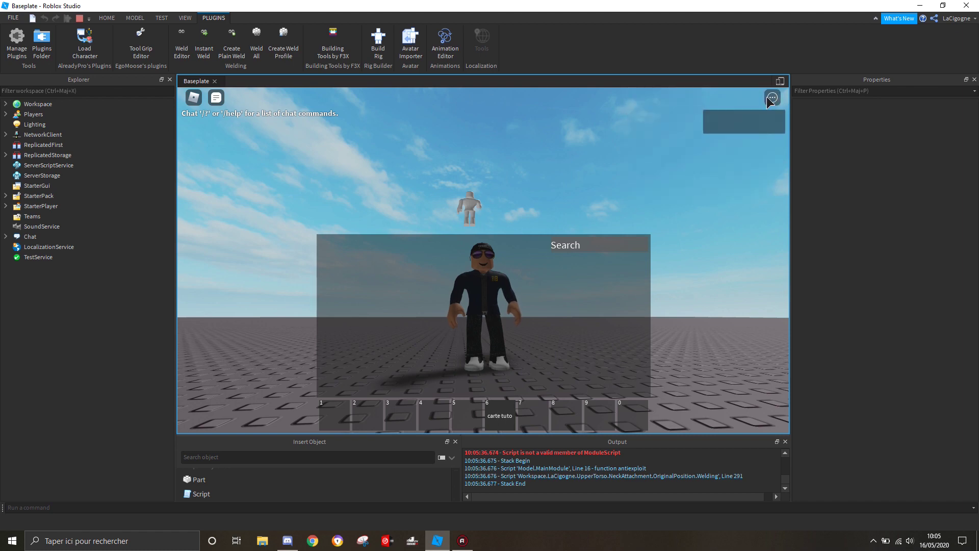
{"action": "key", "text": "grave"}
{"action": "scroll", "coordinate": [597, 274], "scroll_direction": "down", "scroll_amount": 3}
{"action": "scroll", "coordinate": [597, 274], "scroll_direction": "up", "scroll_amount": 3}
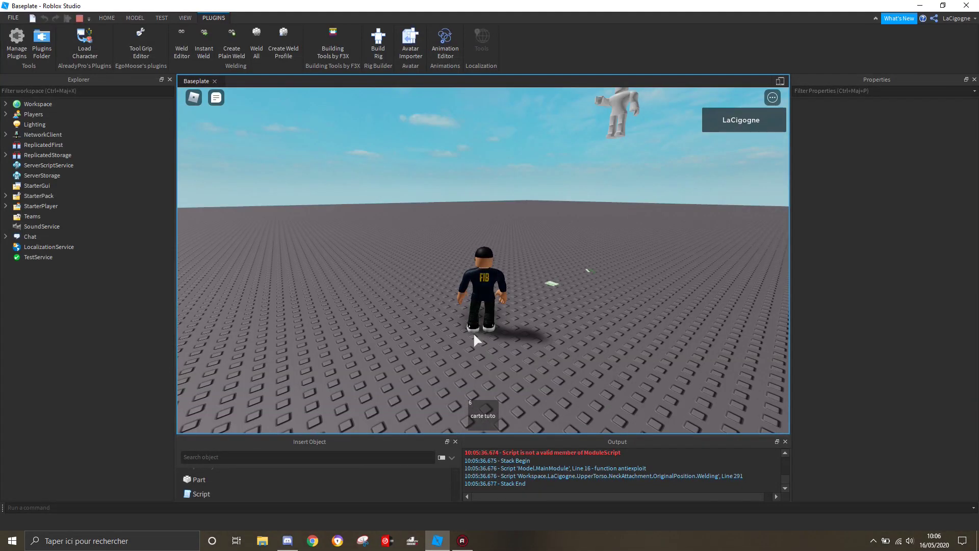